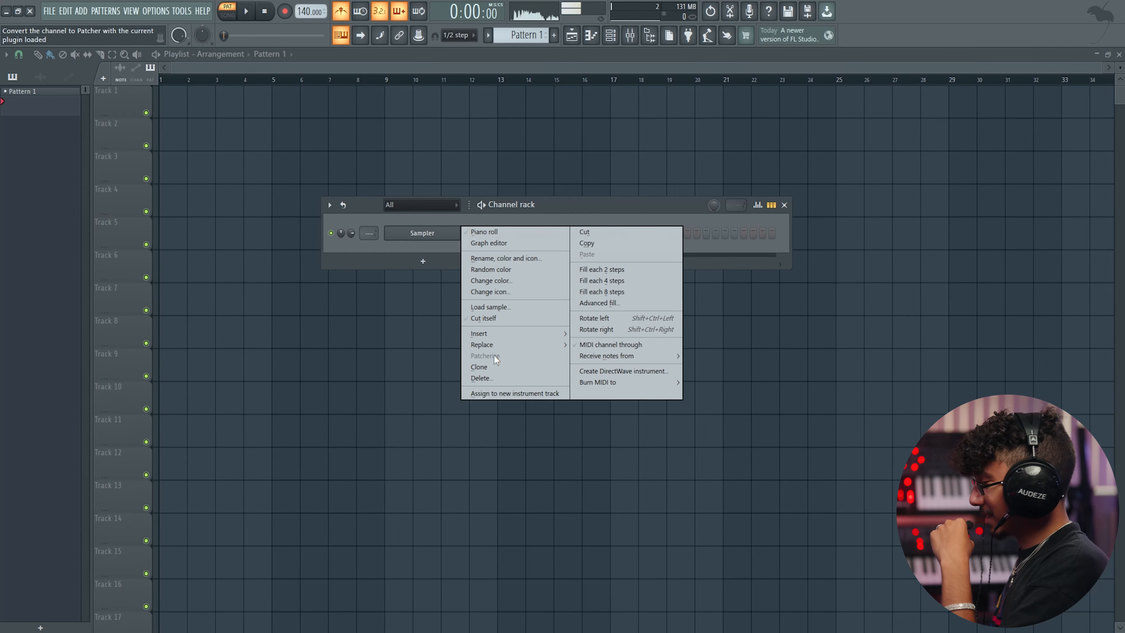
Replace the Sampler channel with Arcade and open its Lines library
mouse_move(498, 348)
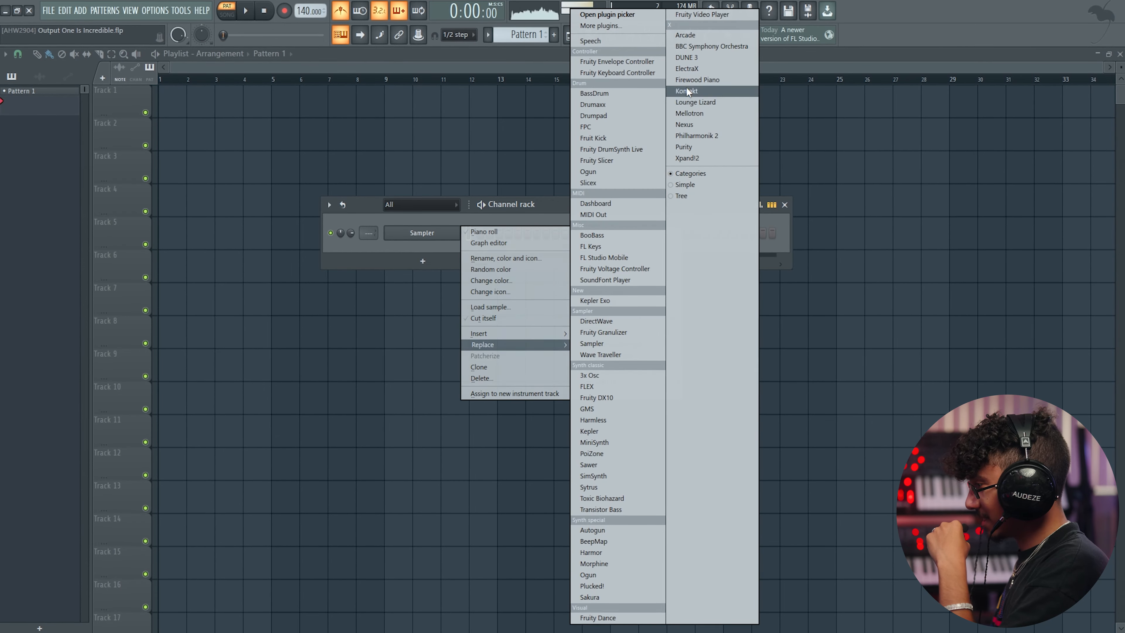
left_click(685, 34)
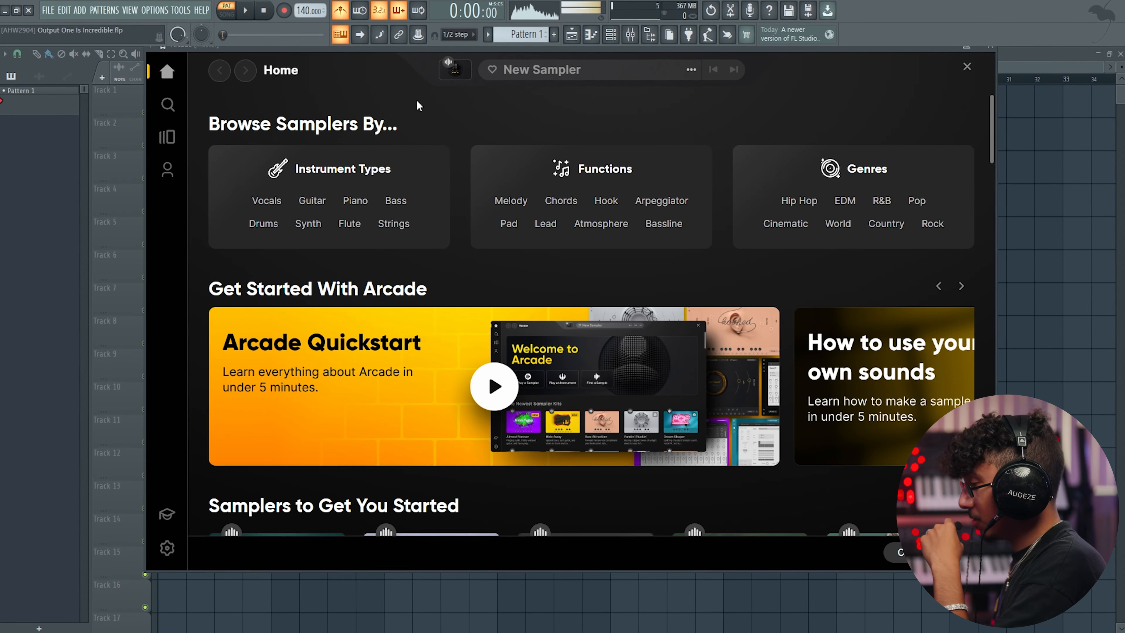
left_click(169, 137)
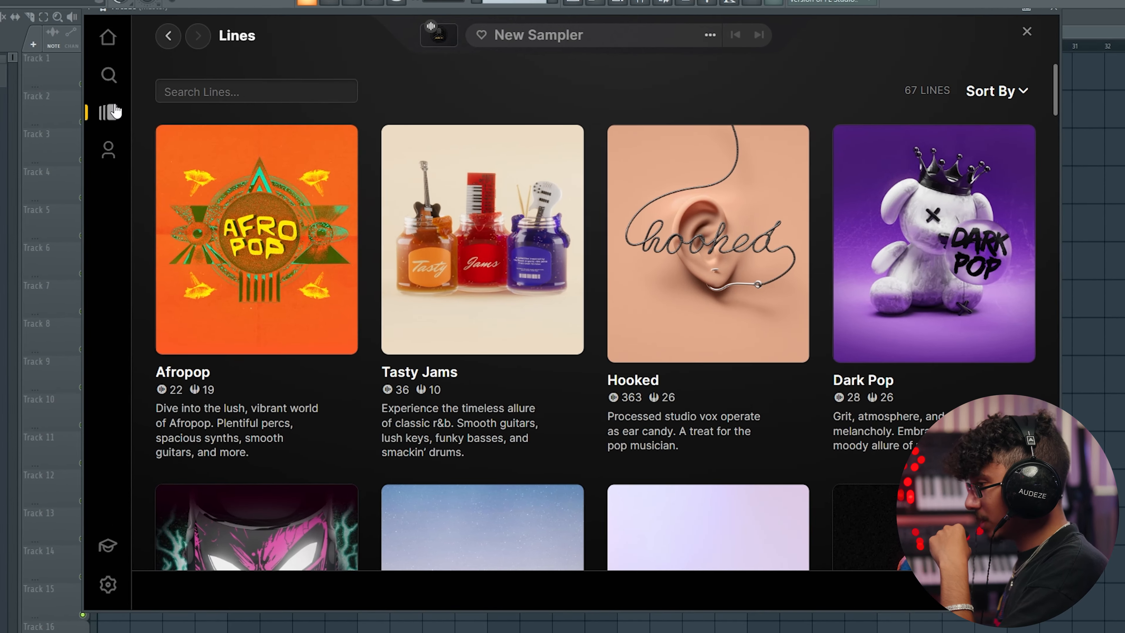
Browse the available lines and open the Producer's Orchestra line page
scroll(580, 179, "down", 4)
scroll(580, 178, "down", 10)
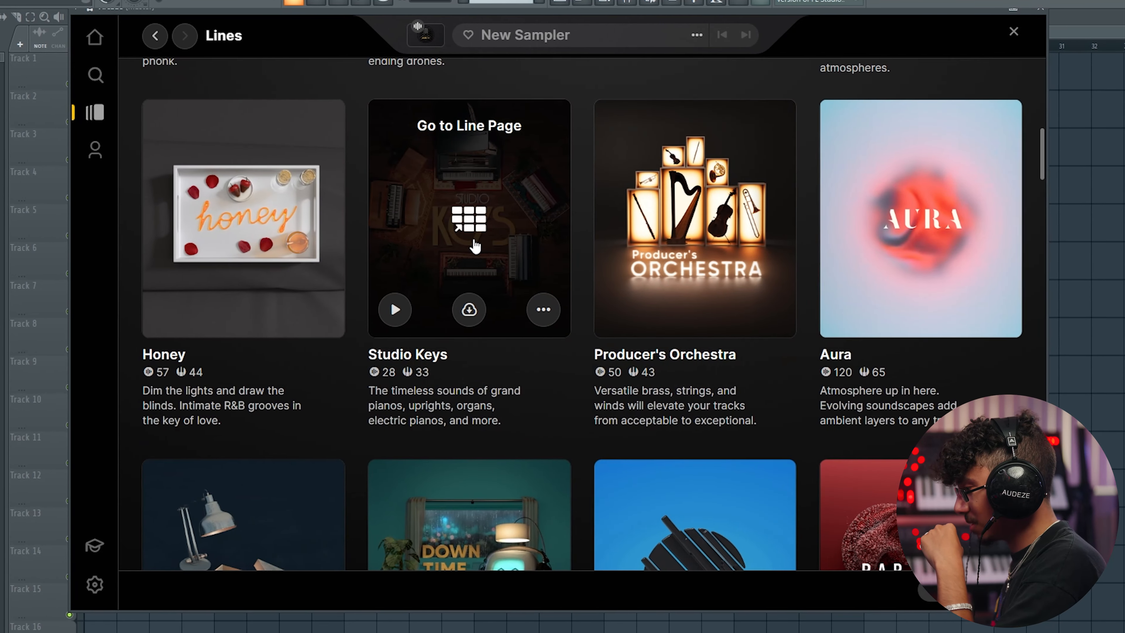
scroll(470, 244, "down", 8)
scroll(294, 252, "down", 15)
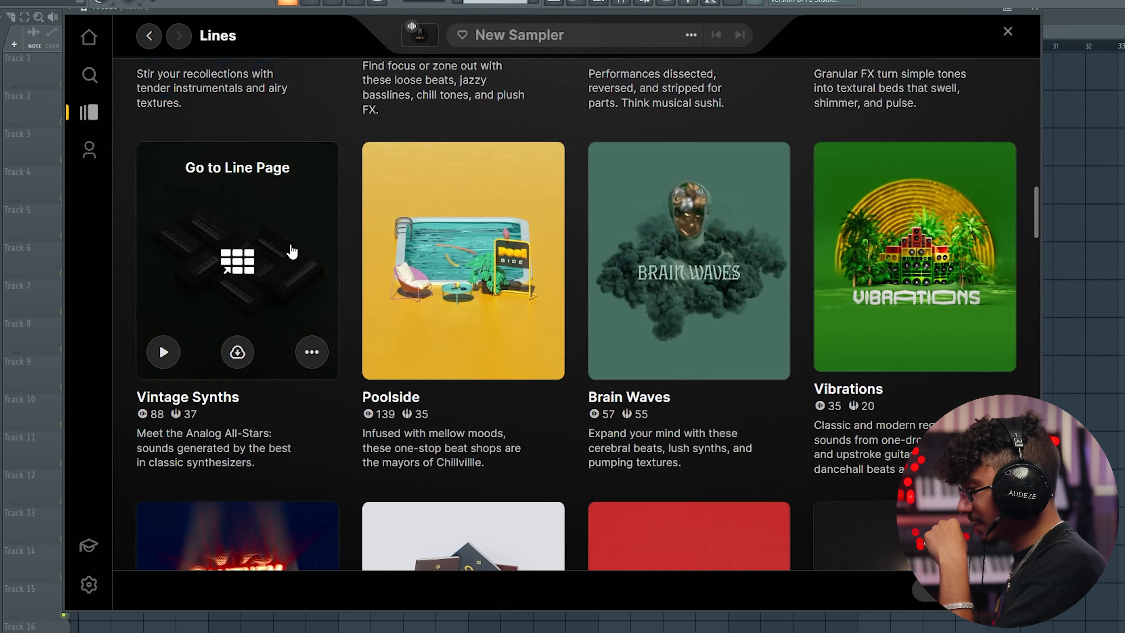
scroll(345, 369, "up", 20)
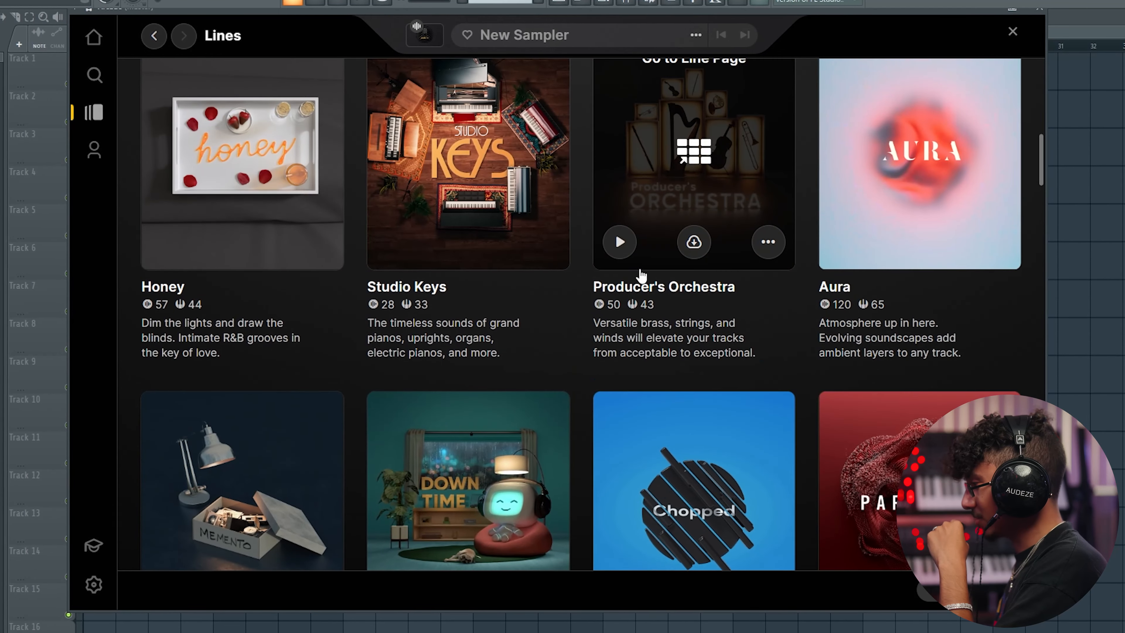
scroll(695, 175, "up", 2)
left_click(694, 238)
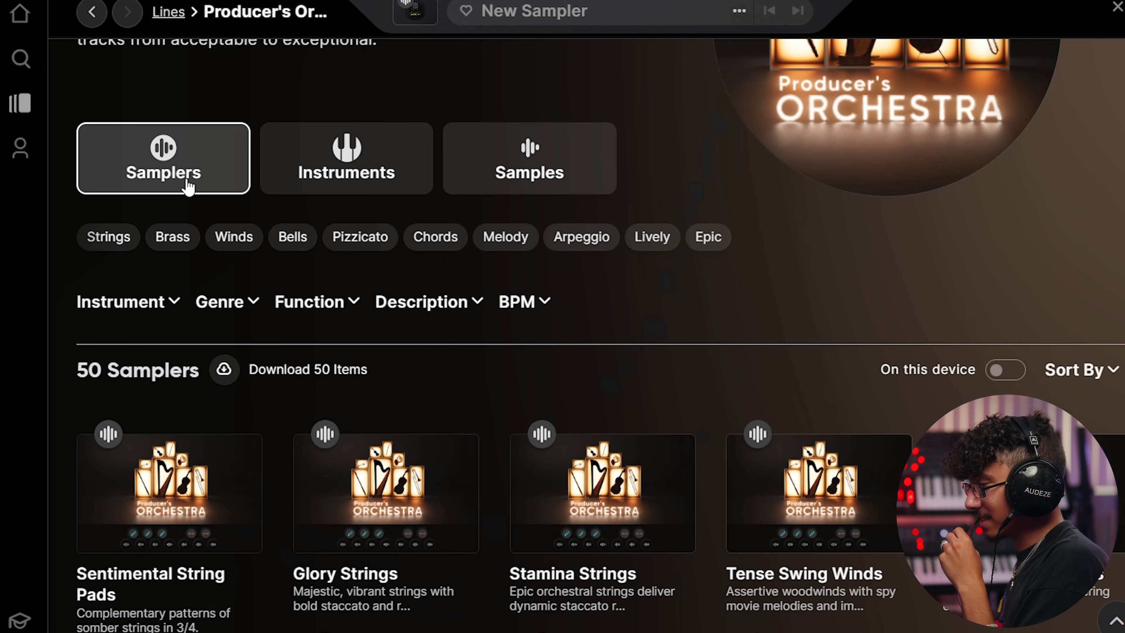
Preview samplers in Producer's Orchestra, including Stamina Strings and Tense Swing Winds
scroll(221, 226, "down", 5)
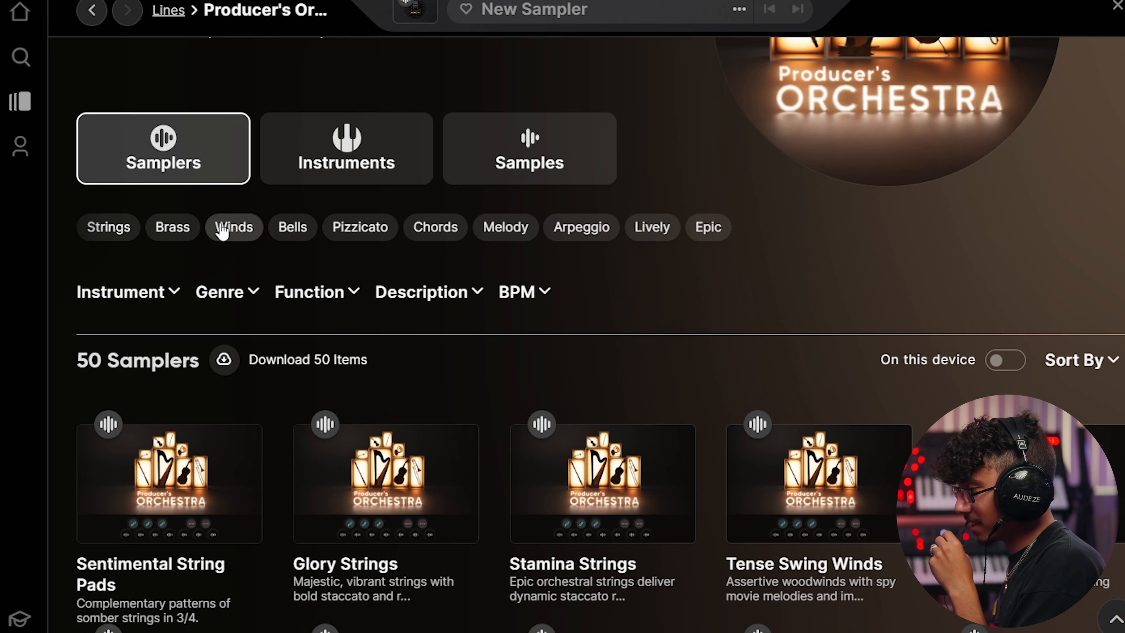
left_click(312, 279)
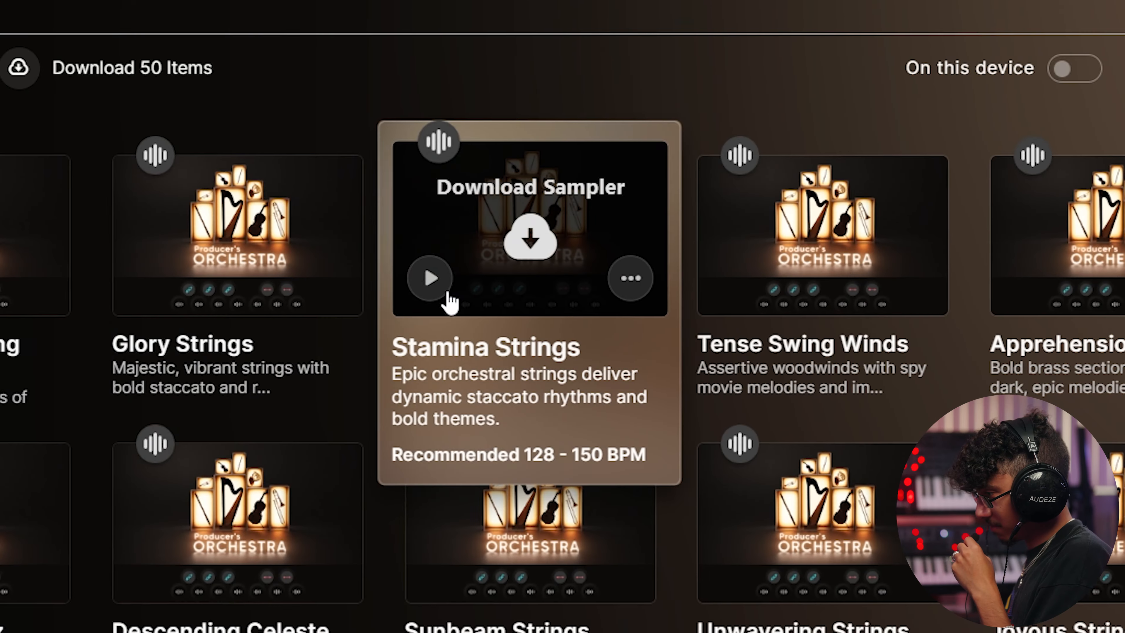
left_click(536, 276)
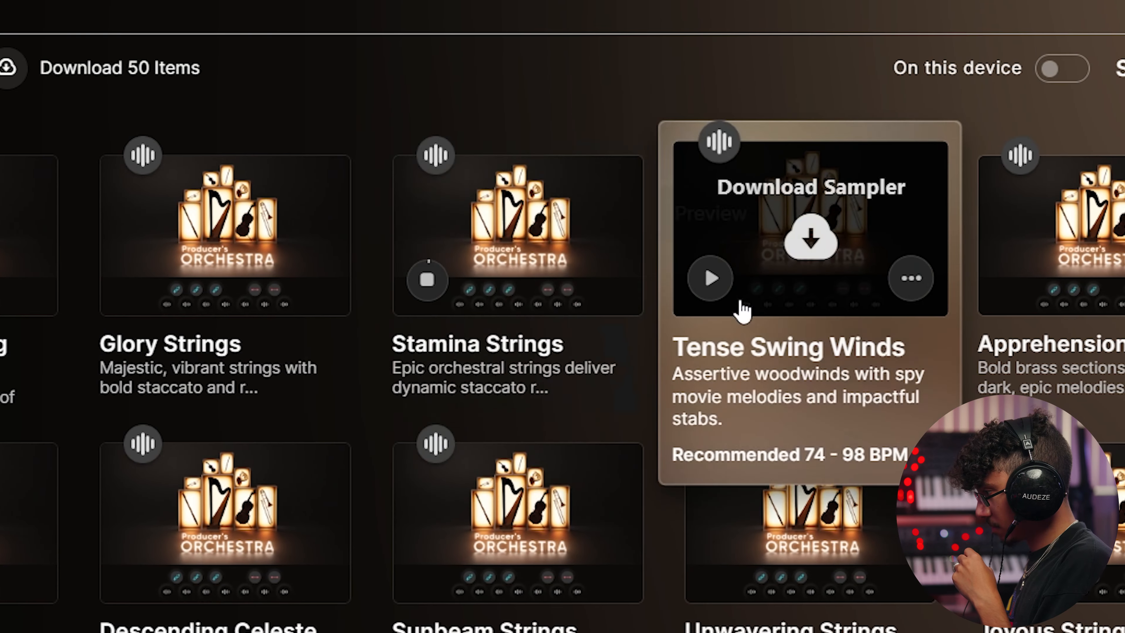
left_click(713, 285)
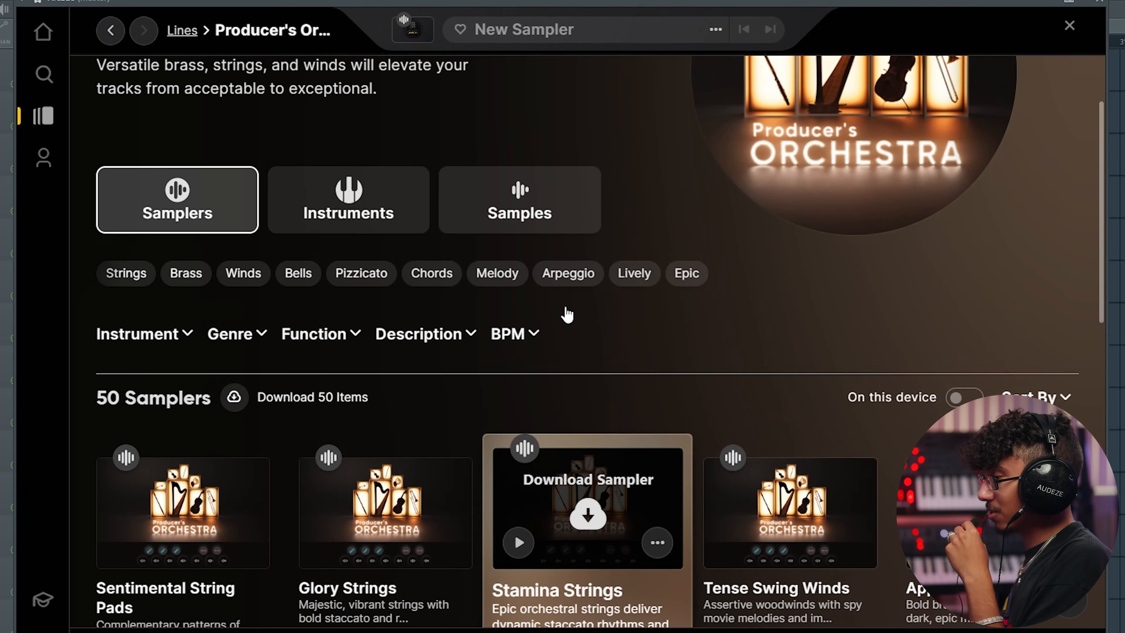
Show the line's instruments and preview Large Strings Sustain, Winds Sustain, Brass Sustain, Small Strings Sustain and Brass Staccato
scroll(487, 266, "up", 3)
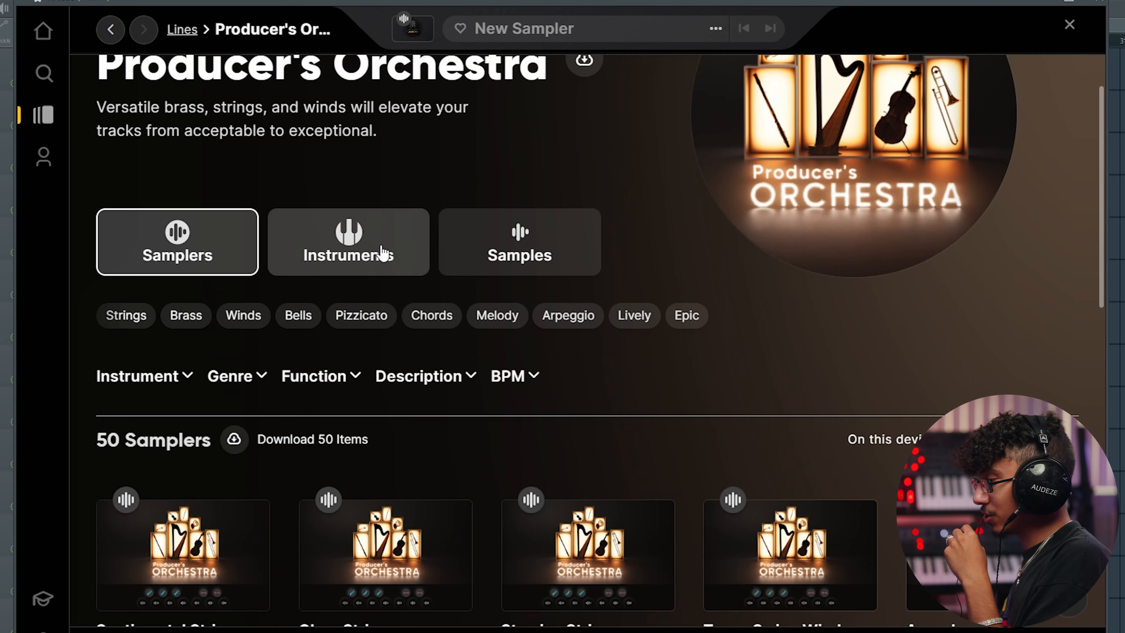
left_click(412, 234)
scroll(381, 243, "down", 5)
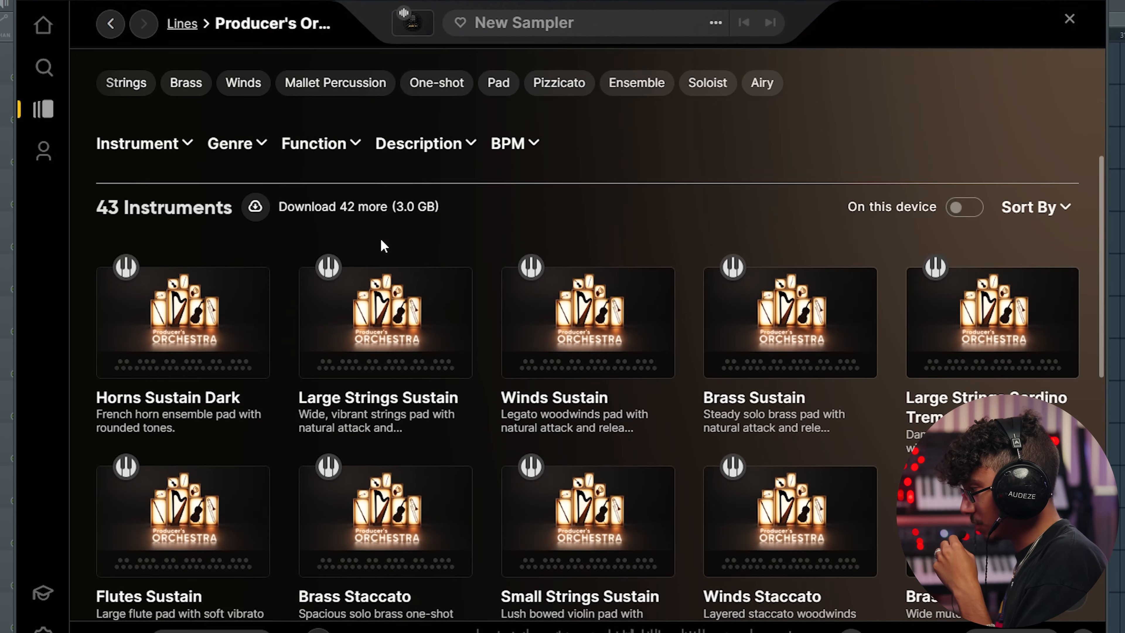
scroll(380, 235, "down", 1)
left_click(323, 273)
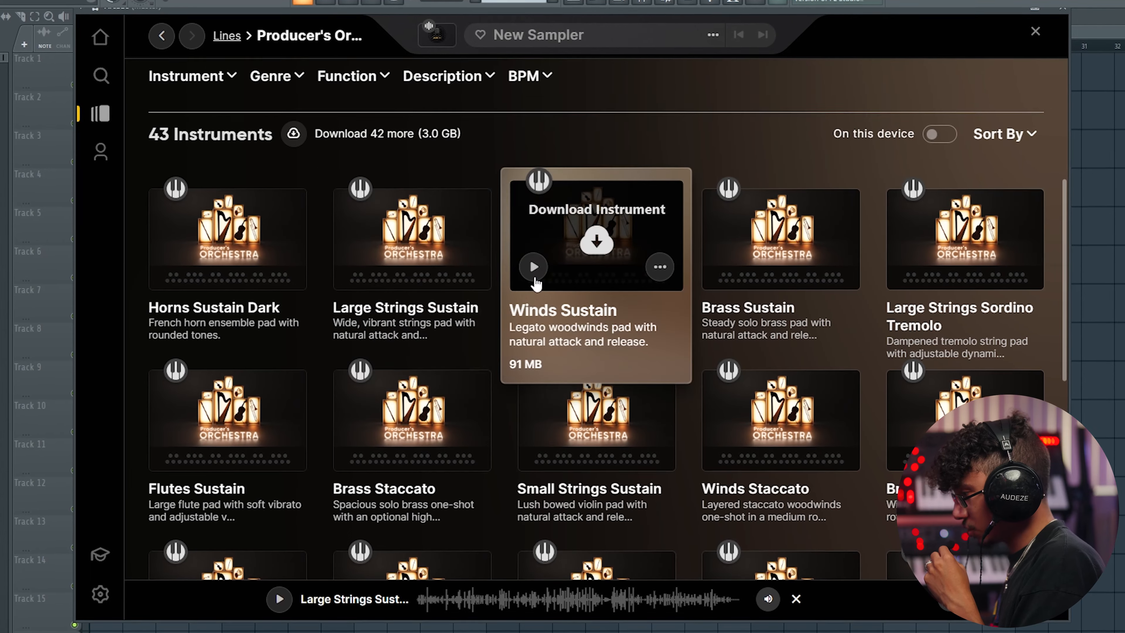
left_click(524, 273)
left_click(717, 266)
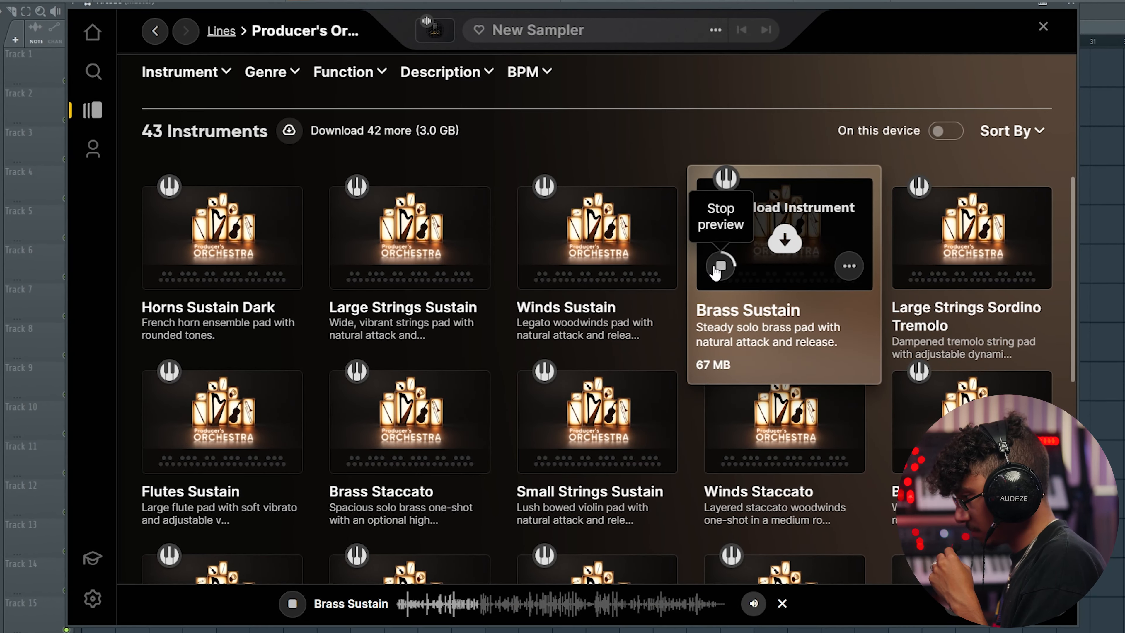
left_click(539, 450)
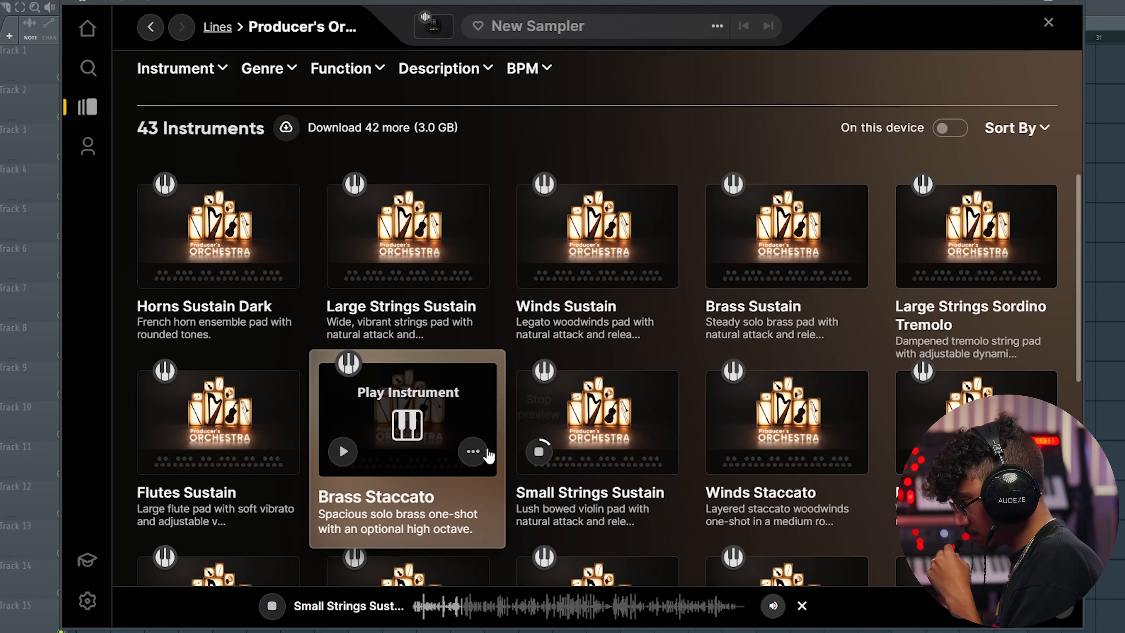
left_click(343, 451)
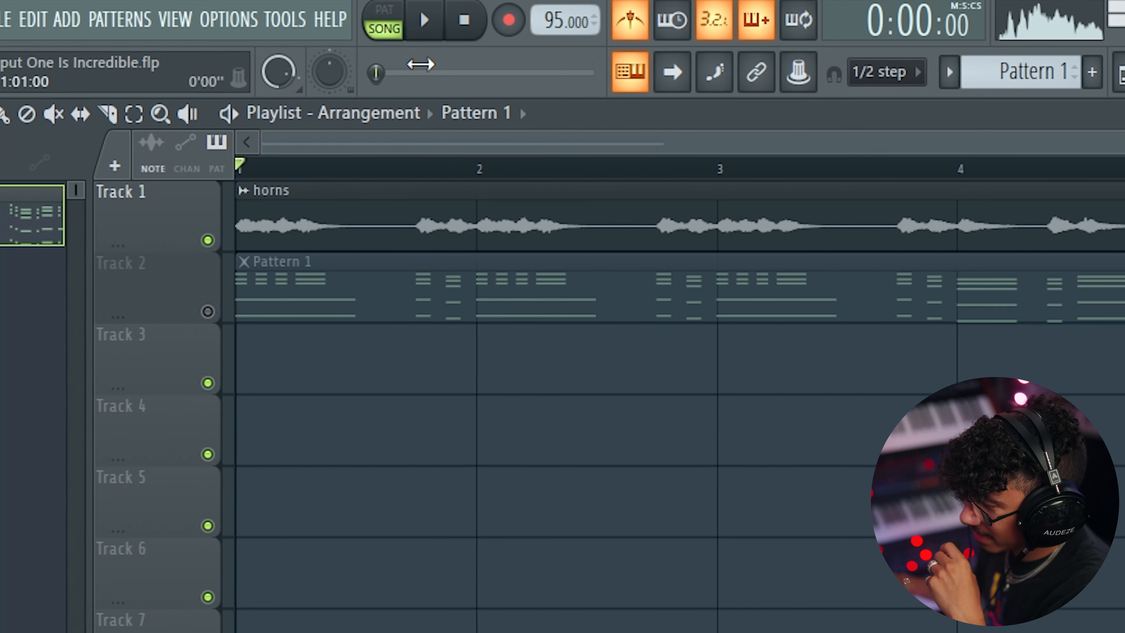
Play back the horns clip in the arrangement
left_click(433, 27)
left_click(432, 31)
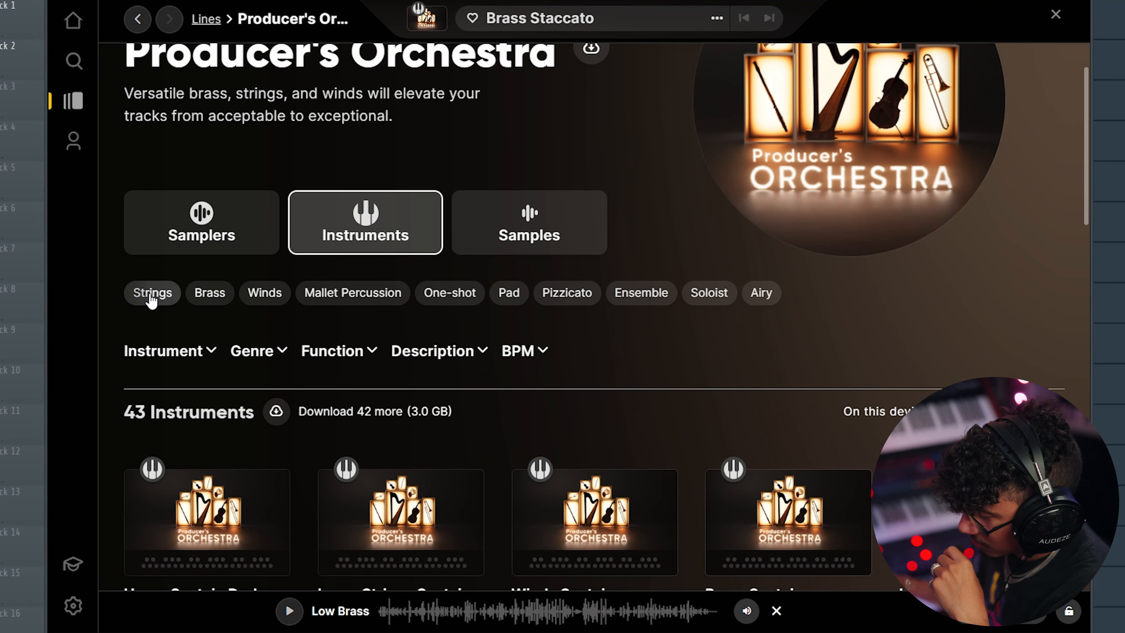
Filter the instruments by Strings, preview Solo Upright Pizz and load Large Strings Pizzicato
left_click(158, 293)
scroll(213, 367, "down", 3)
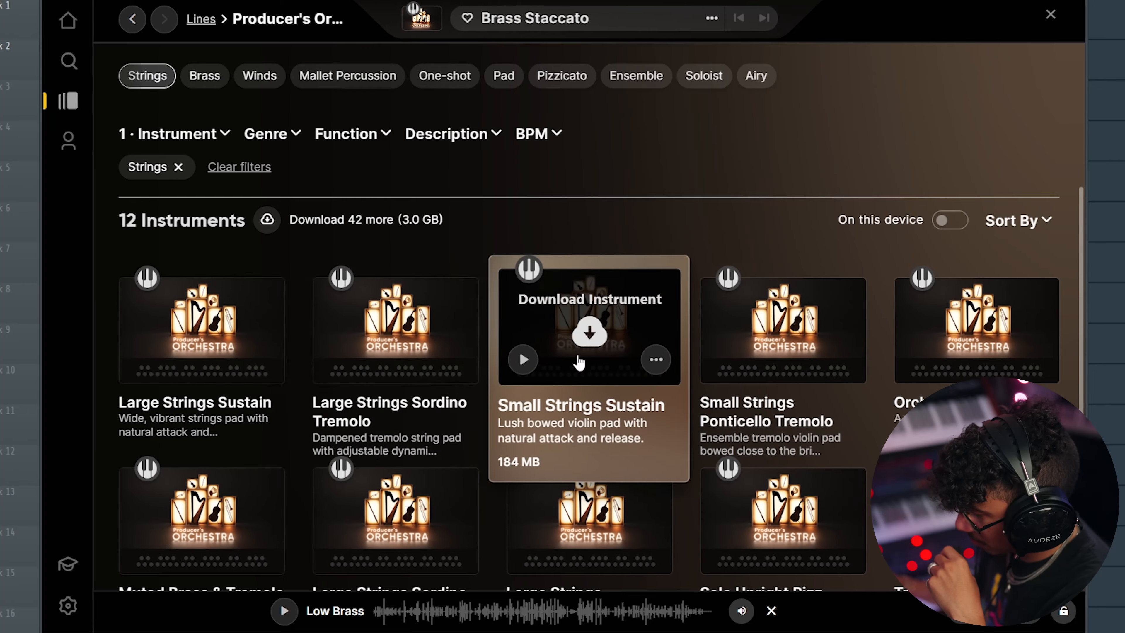
scroll(578, 357, "down", 4)
left_click(144, 457)
left_click(94, 270)
scroll(153, 336, "up", 2)
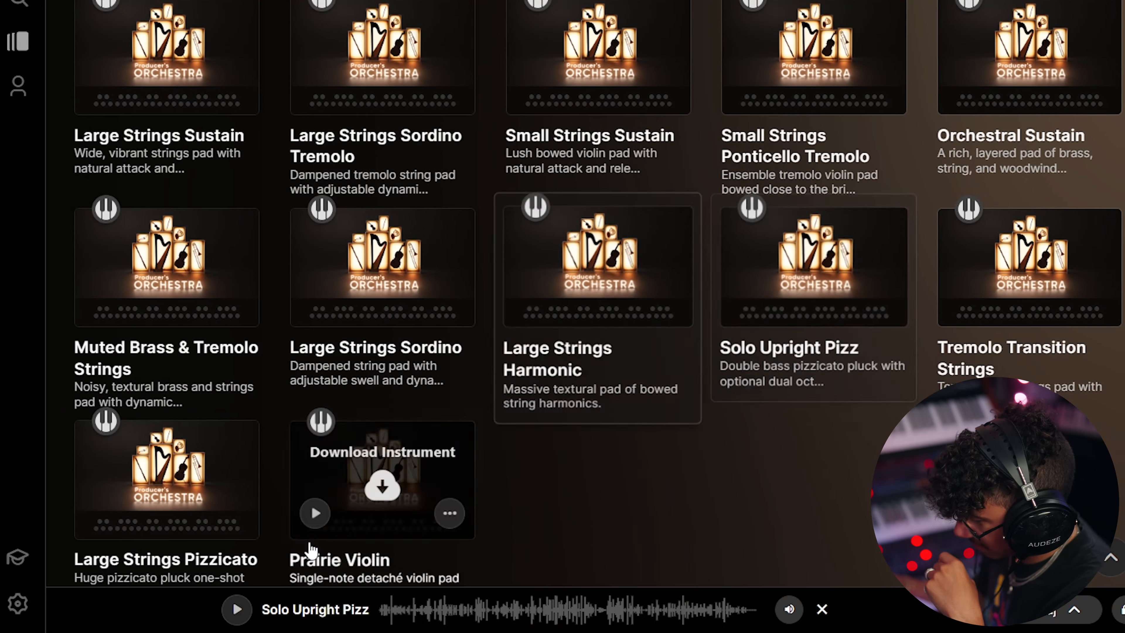
left_click(158, 498)
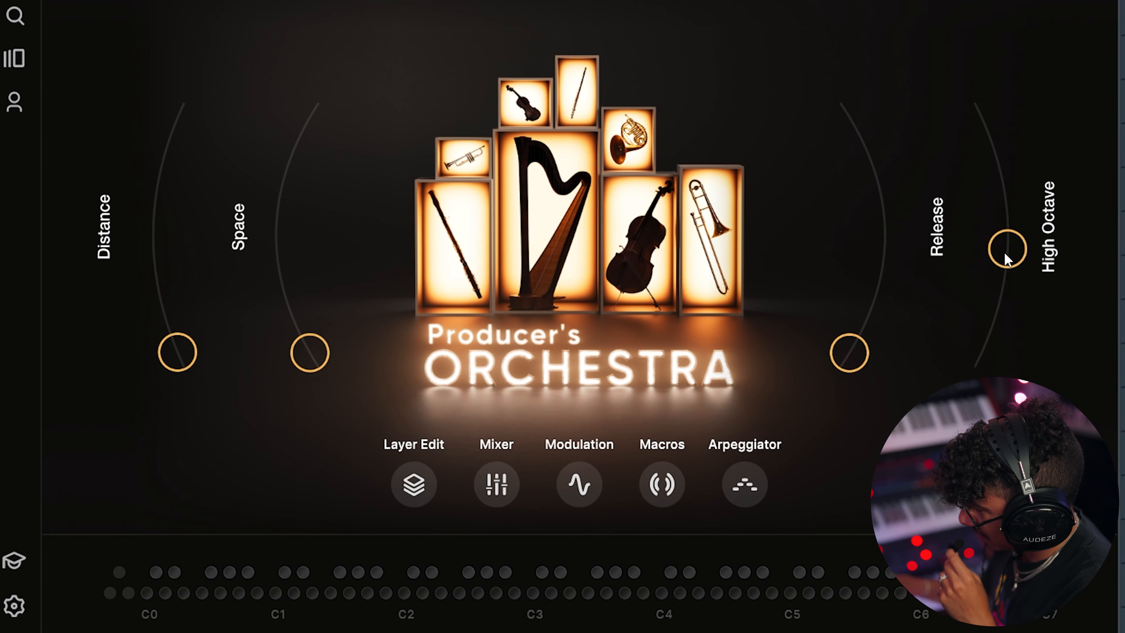
Raise the High Octave and Space amounts on the Large Strings Pizzicato instrument
left_click_drag(1005, 253, 980, 149)
left_click_drag(276, 355, 264, 306)
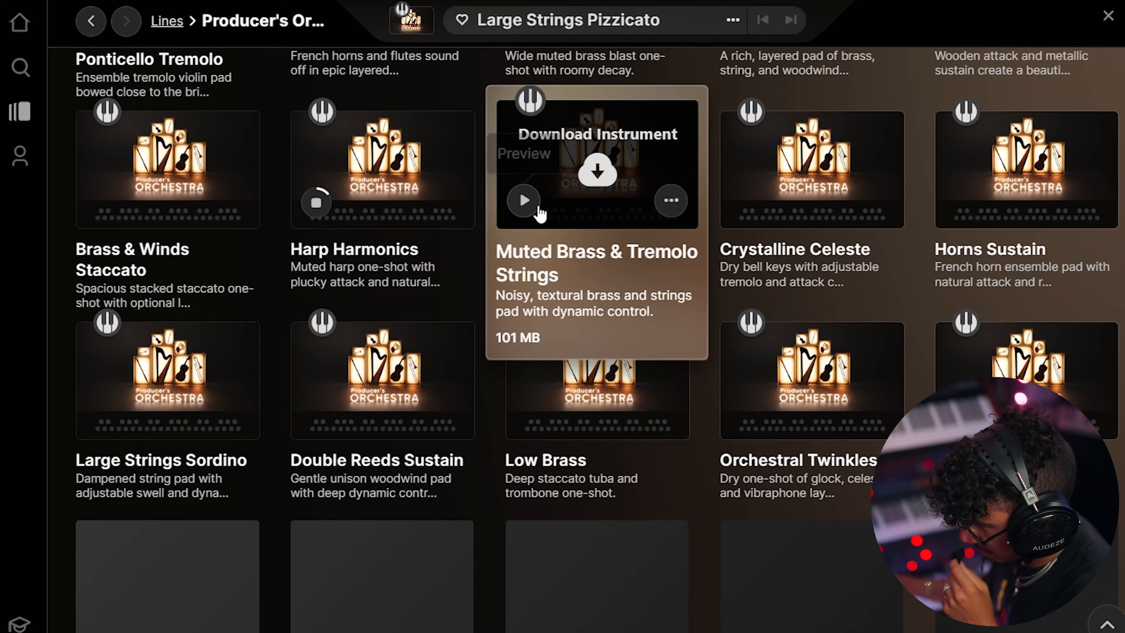
Preview the Muted Brass & Tremolo Strings and Low Brass instruments and download Low Brass
left_click(531, 199)
left_click(524, 405)
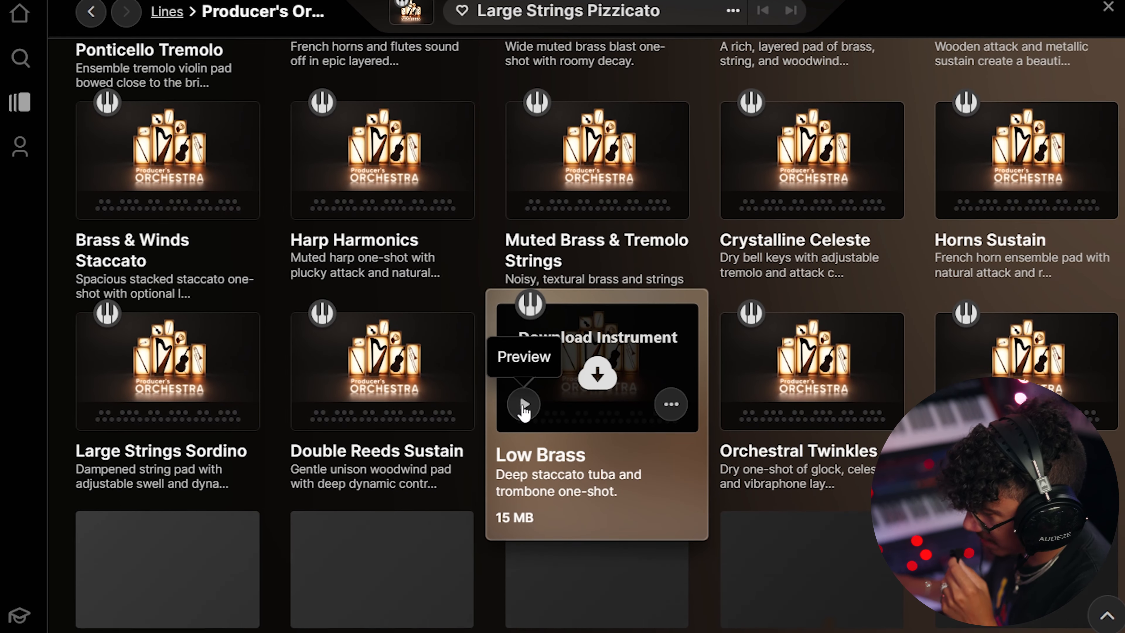
left_click(582, 372)
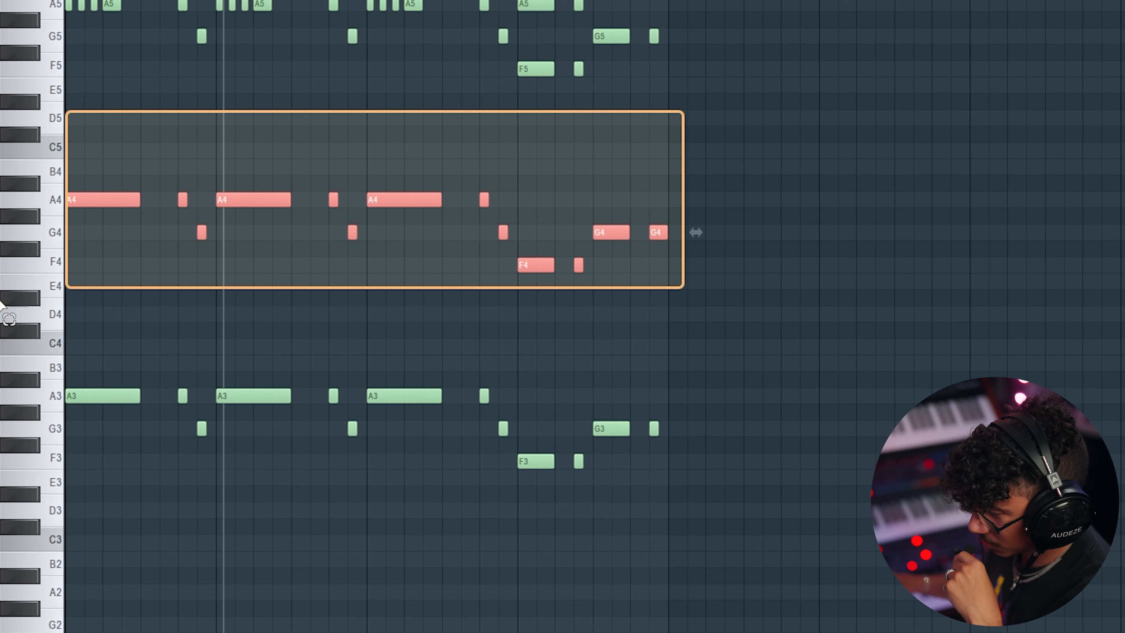
Select the two lowest note lines, place them an octave lower in Pattern 3, and play the layered arrangement
left_click_drag(35, 278, 1, 523)
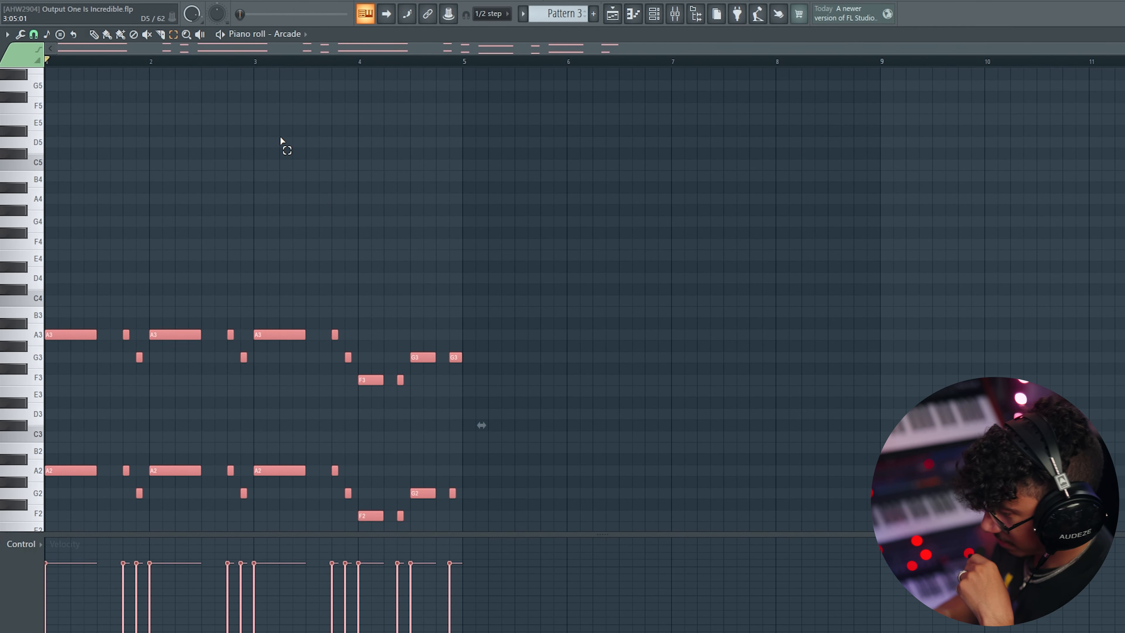
key("space")
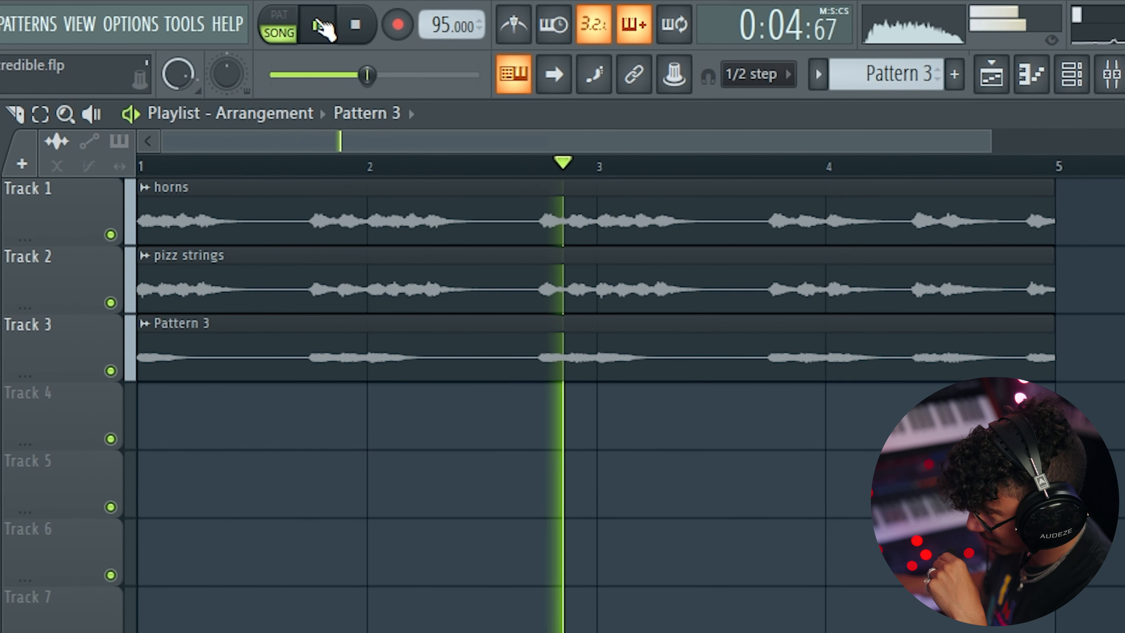
left_click(320, 27)
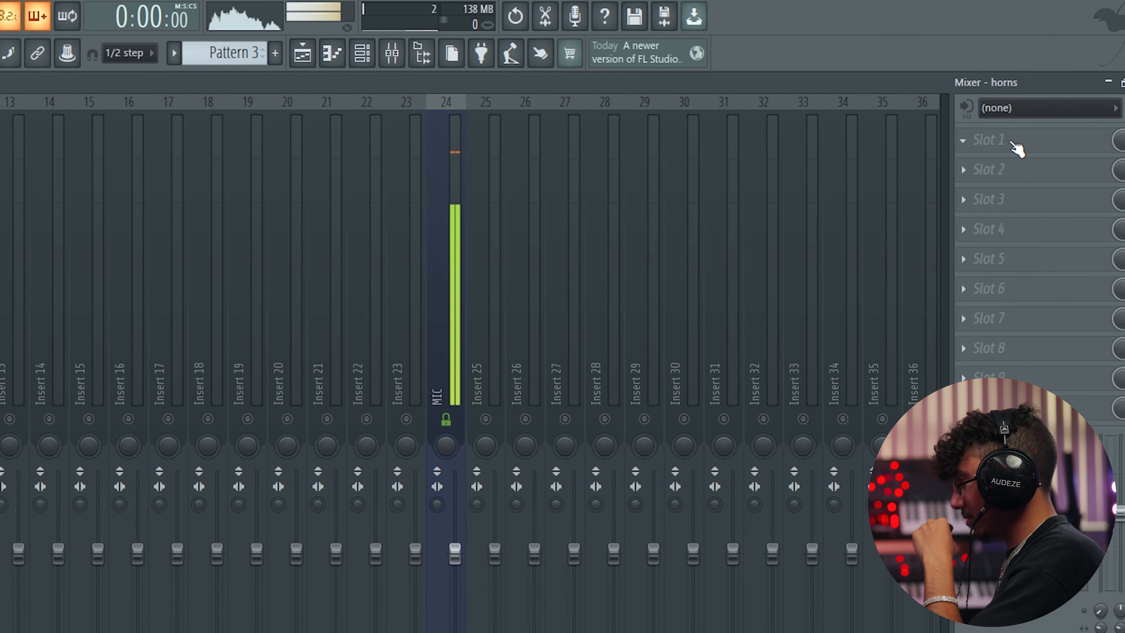
Load Portal into the first effect slot of the horns mixer track
left_click(1010, 141)
mouse_move(988, 169)
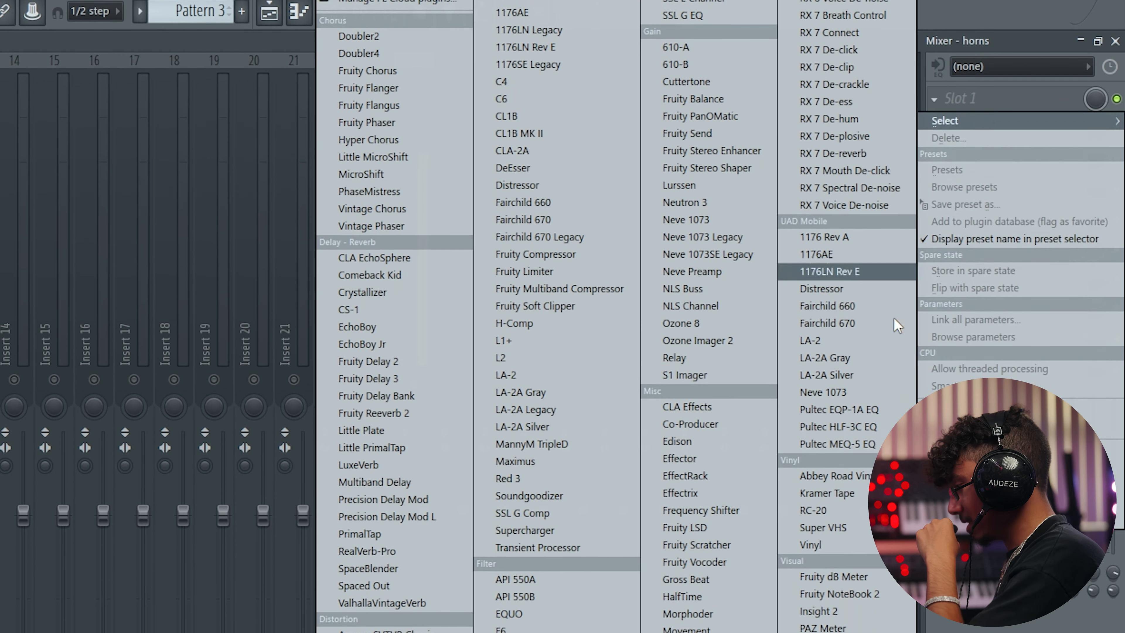
left_click(700, 625)
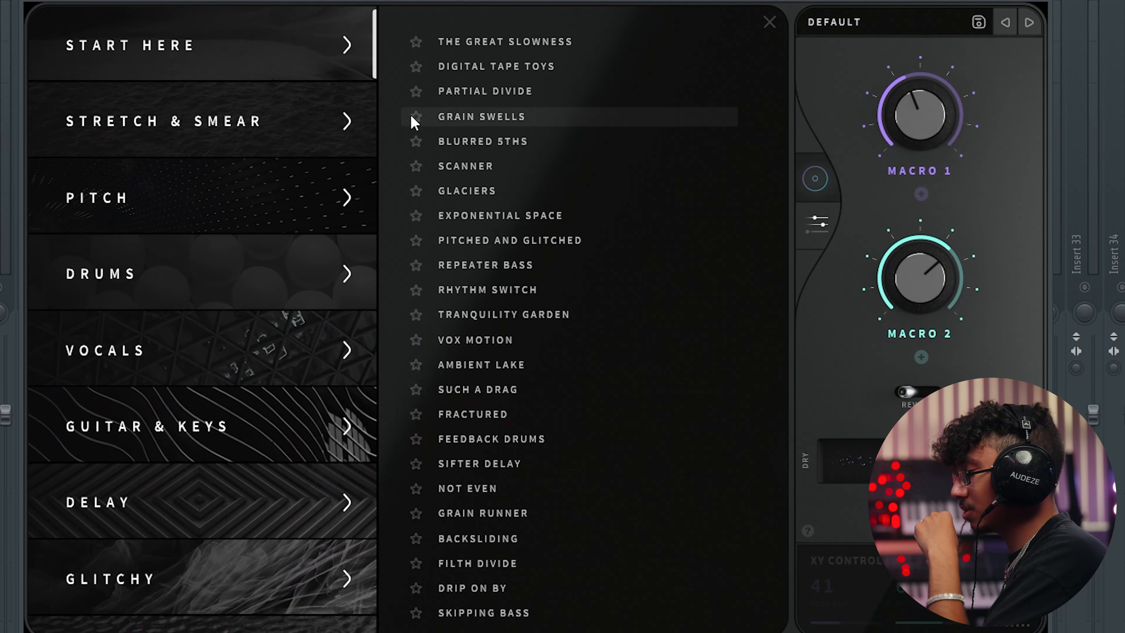
Browse Portal's preset categories and try the Glaciers preset with the dry/wet mix at 39 percent
left_click(341, 128)
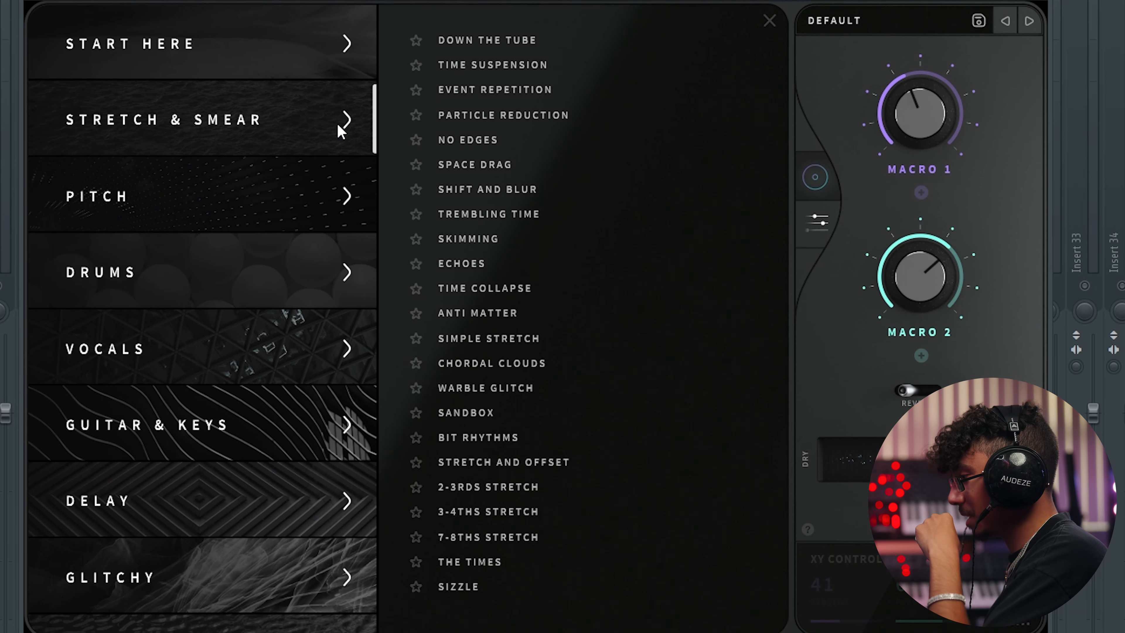
left_click(318, 195)
left_click(304, 271)
left_click(292, 432)
left_click(301, 542)
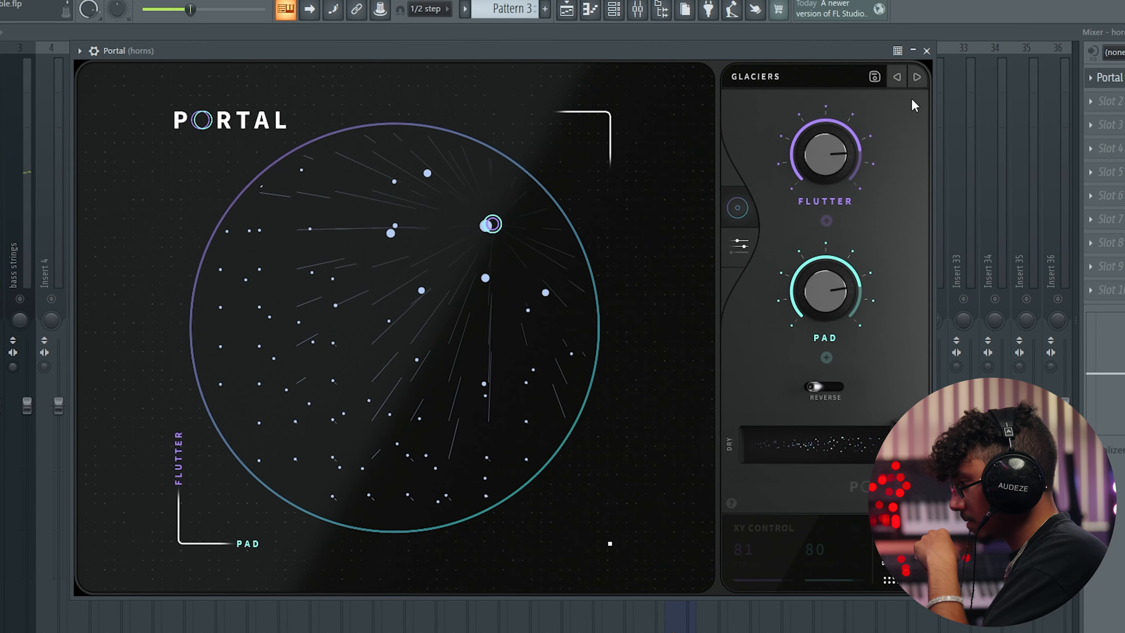
left_click_drag(911, 442, 823, 440)
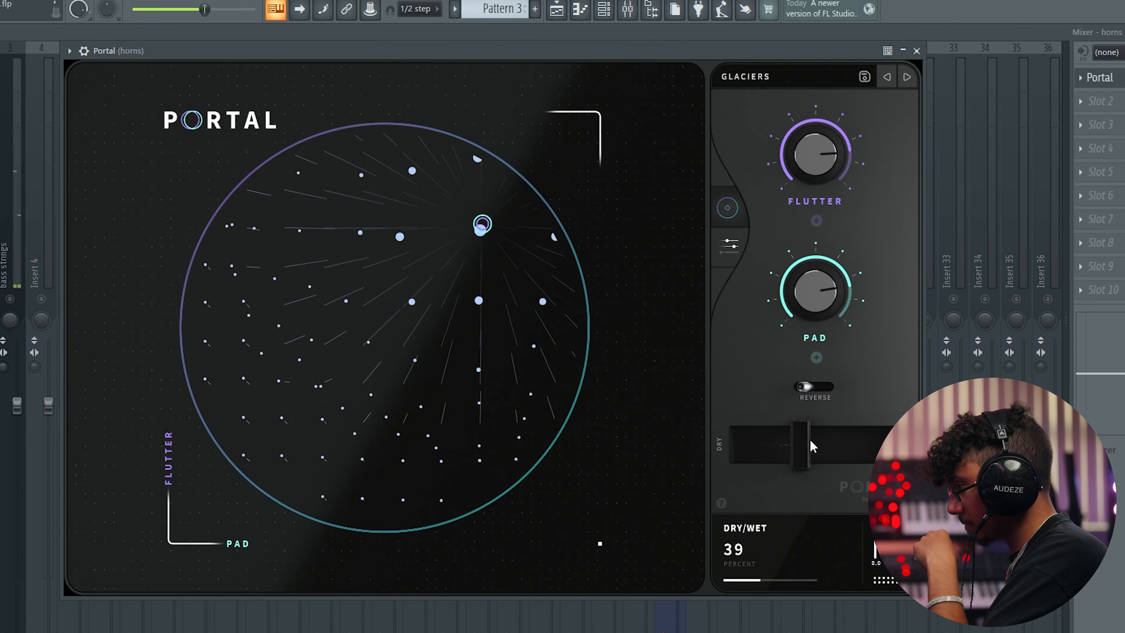
Switch Portal to the Crystalline Ascent preset, lower its dry/wet mix and reposition the XY point controlling delay and movement
left_click(909, 77)
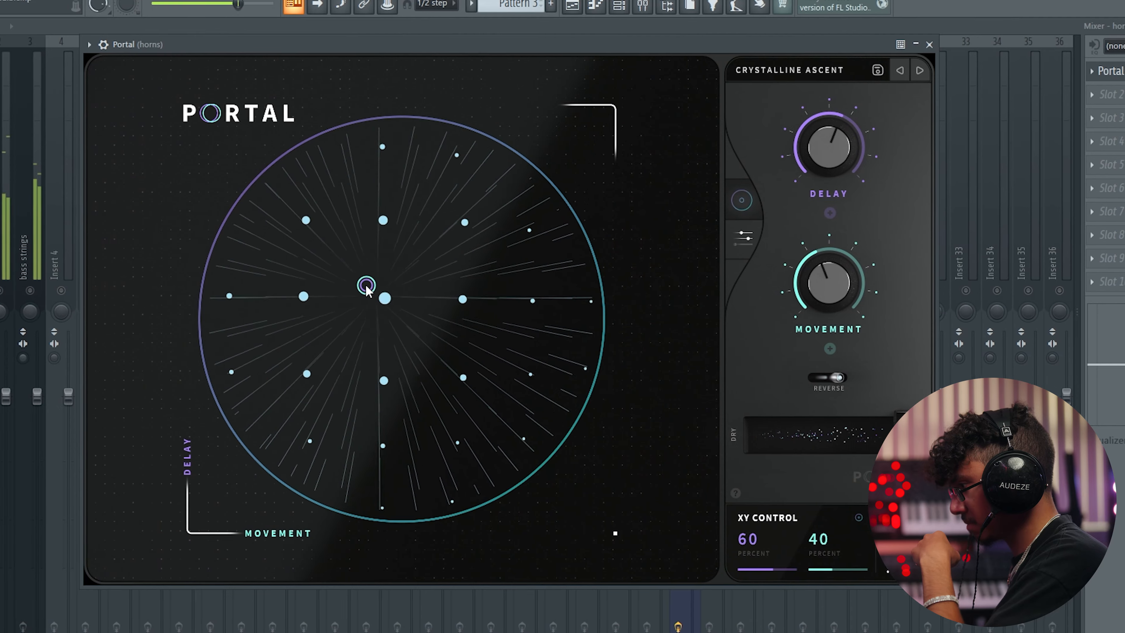
left_click_drag(377, 296, 337, 250)
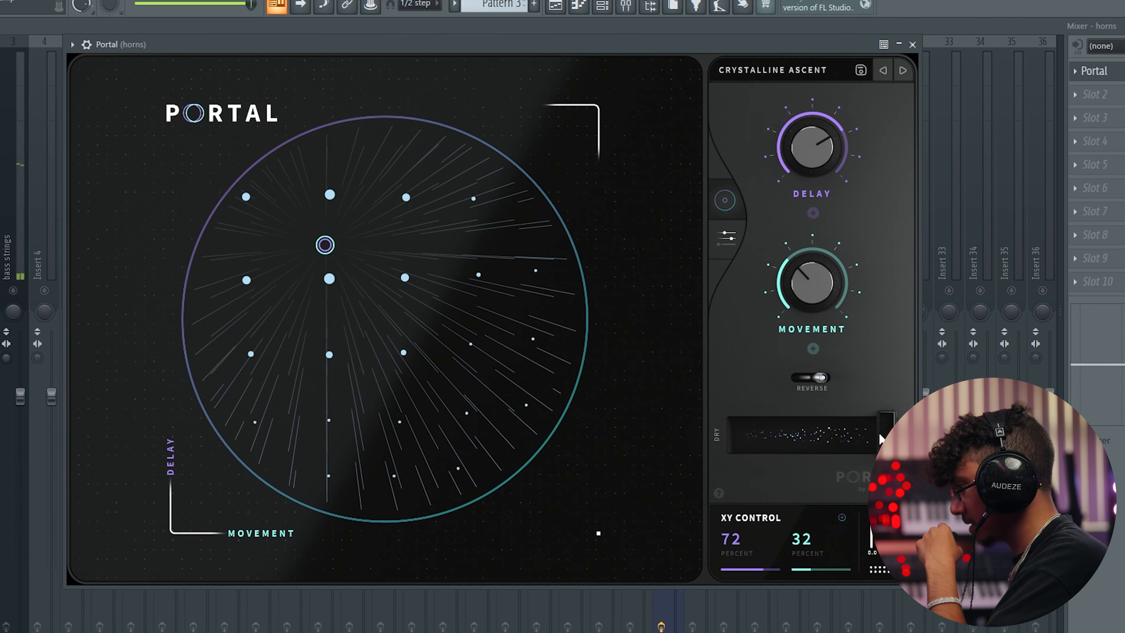
left_click_drag(900, 436, 781, 443)
left_click_drag(312, 245, 392, 246)
left_click_drag(483, 245, 485, 393)
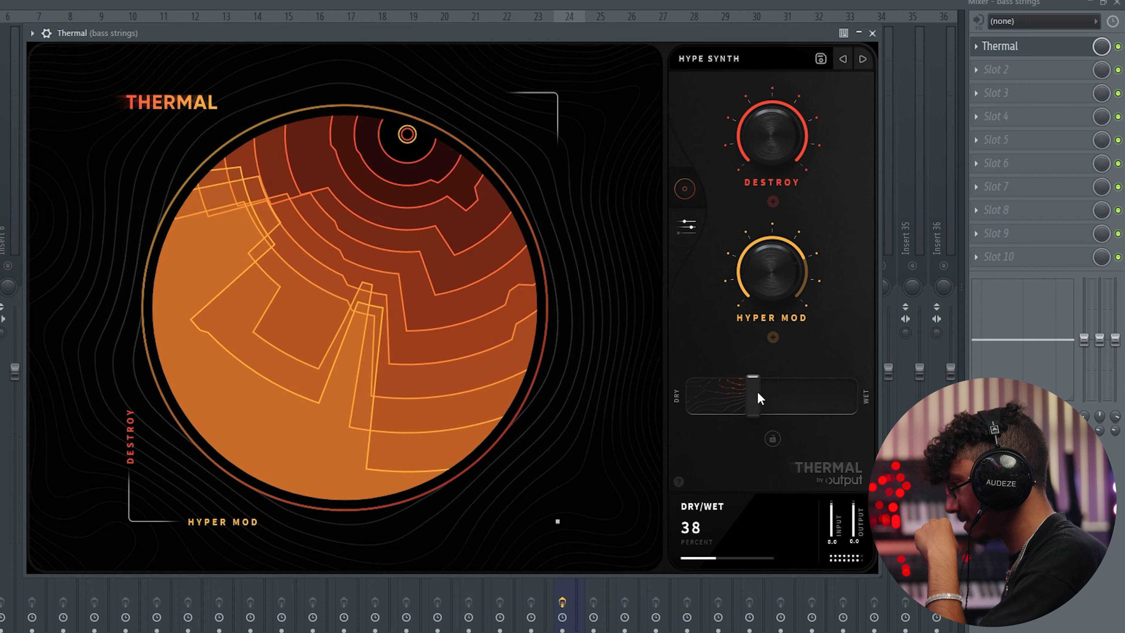
Try Thermal's Hype Synth preset at 45 percent dry/wet, switch to the preset with Saturate and Overdrive macros, and reduce its dry/wet mix
left_click_drag(757, 392, 767, 391)
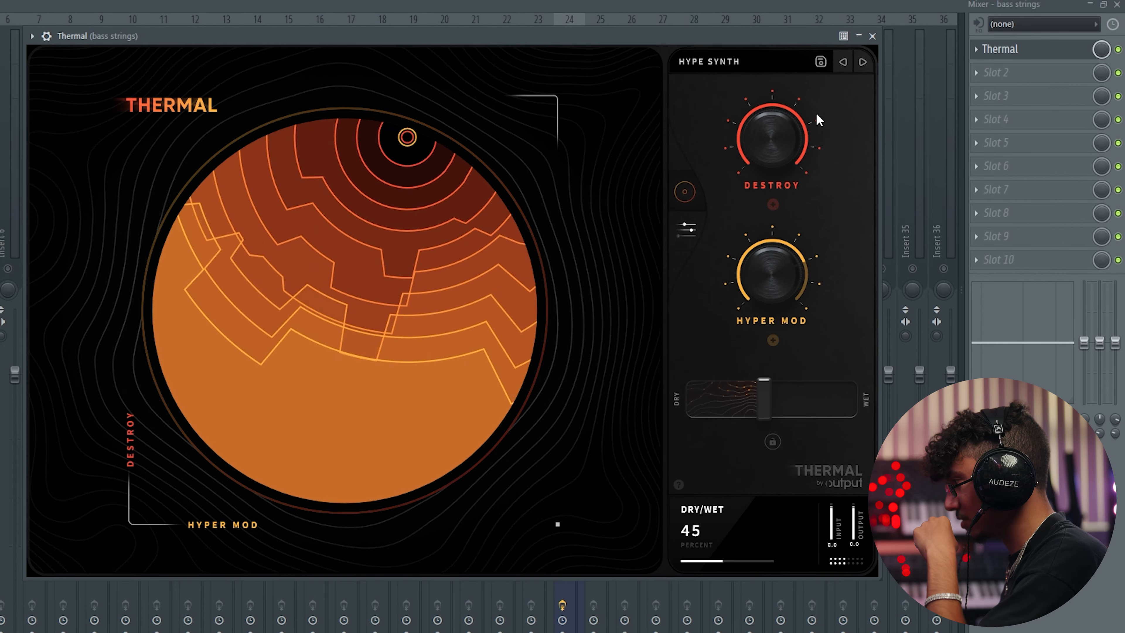
left_click(862, 65)
left_click_drag(851, 402, 774, 416)
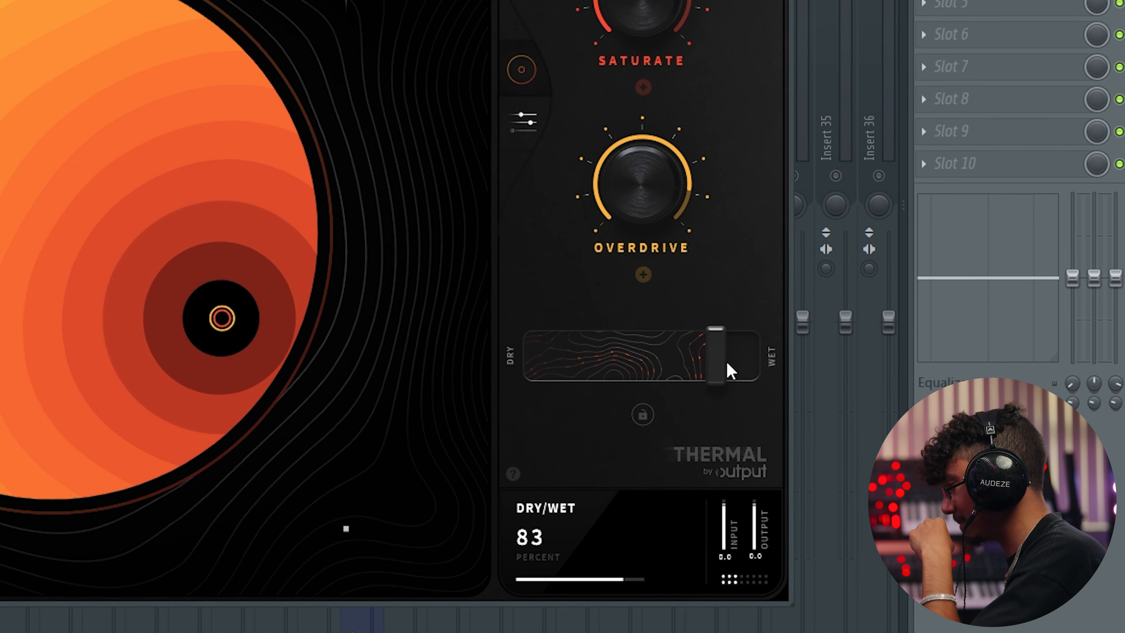
left_click_drag(729, 370, 704, 374)
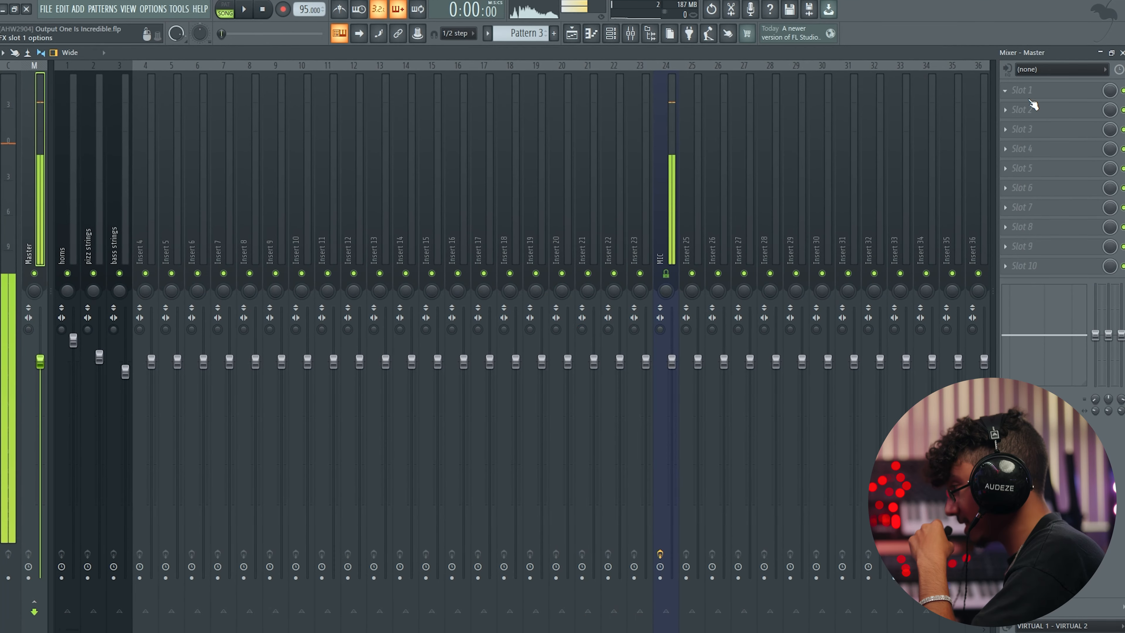
Load Co-Producer into the first effect slot of the Master mixer track
left_click(1027, 97)
mouse_move(1034, 93)
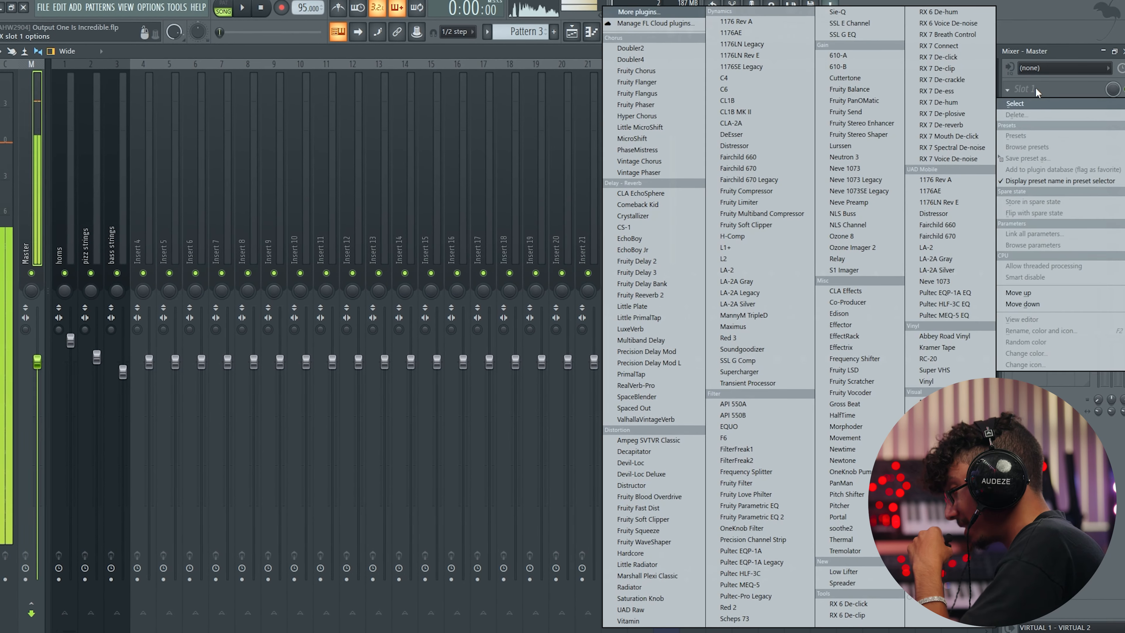
left_click(928, 315)
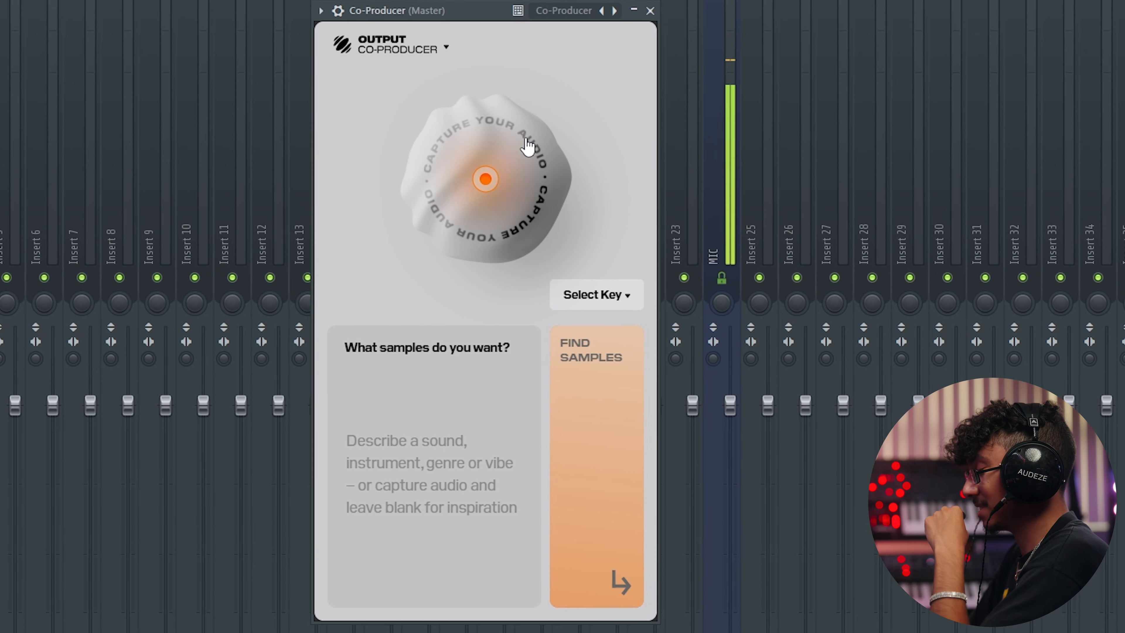
Set Co-Producer's key to A Minor and capture the beat's audio for sample matching
left_click(597, 295)
left_click(577, 352)
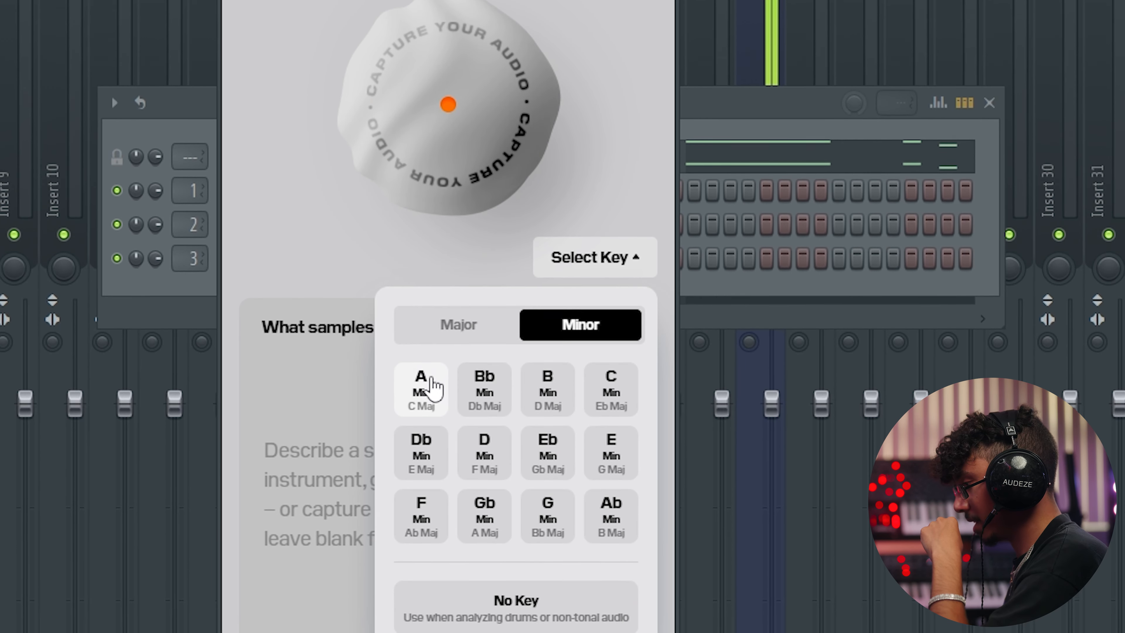
left_click(423, 390)
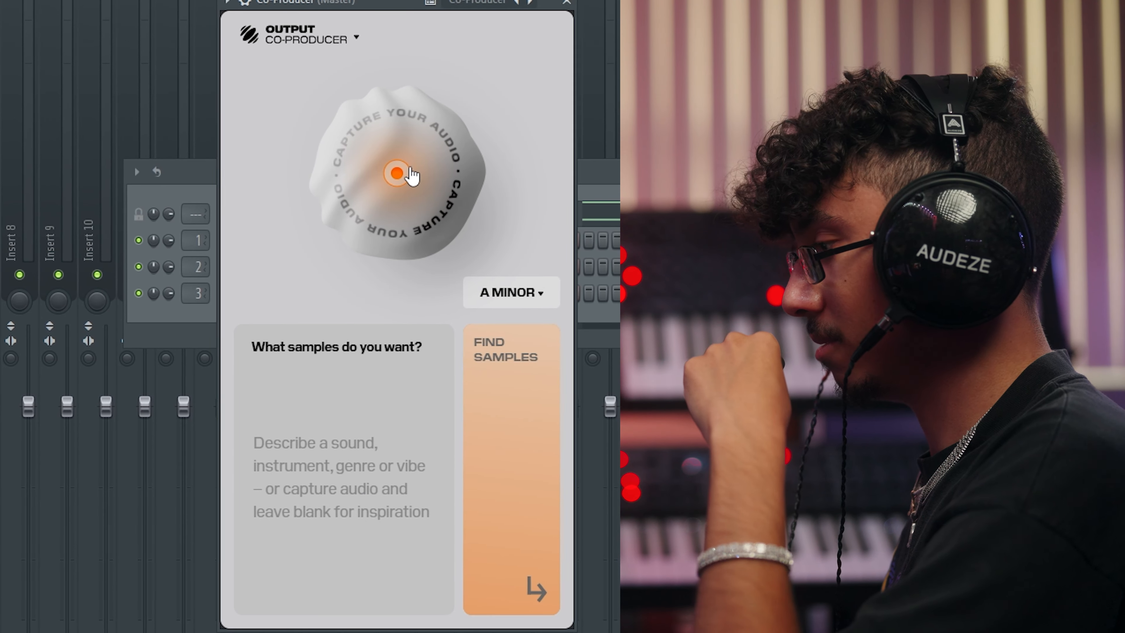
left_click(414, 181)
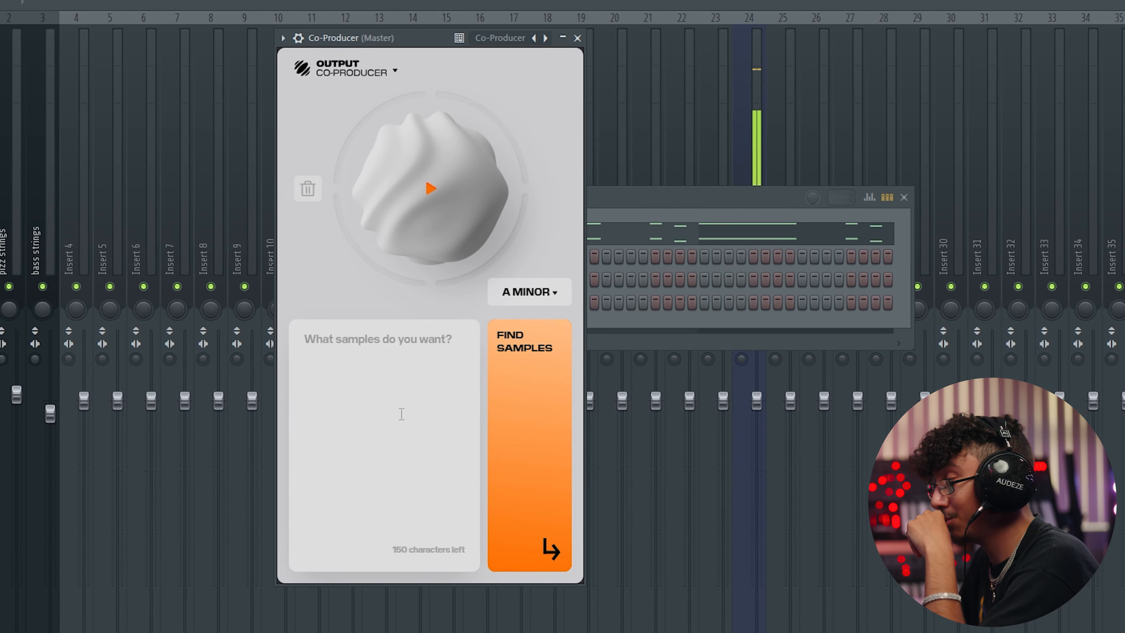
Search for "harp" samples and preview Indie Harp High Riff 02, Totality Harp Full Strum 01 and Soul Harp Structured Arp 07
type("harp")
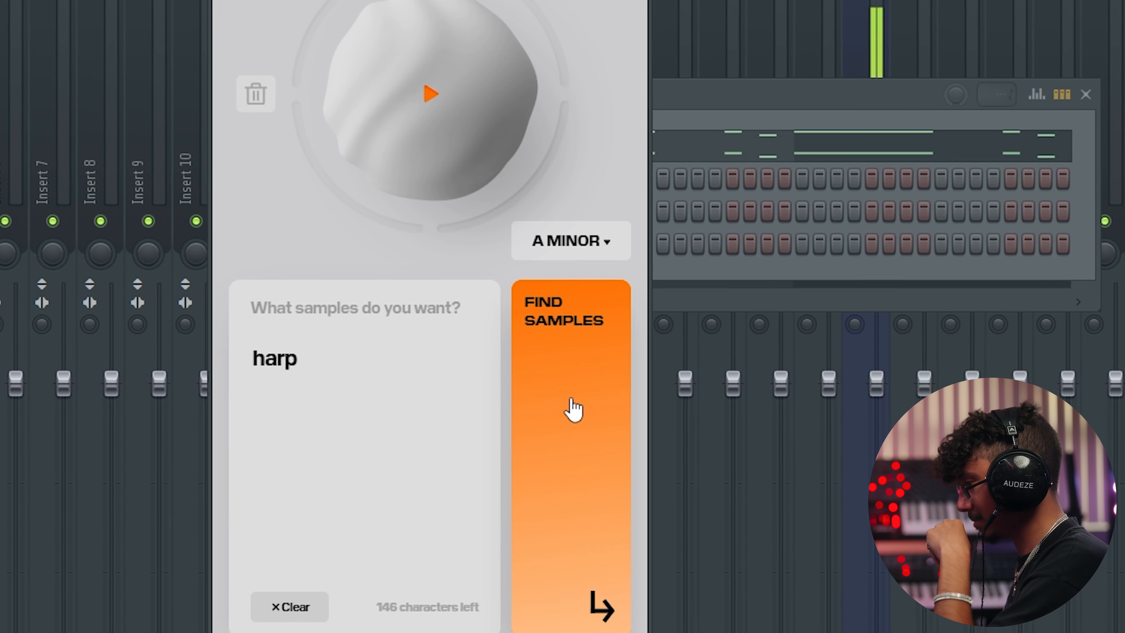
left_click(574, 410)
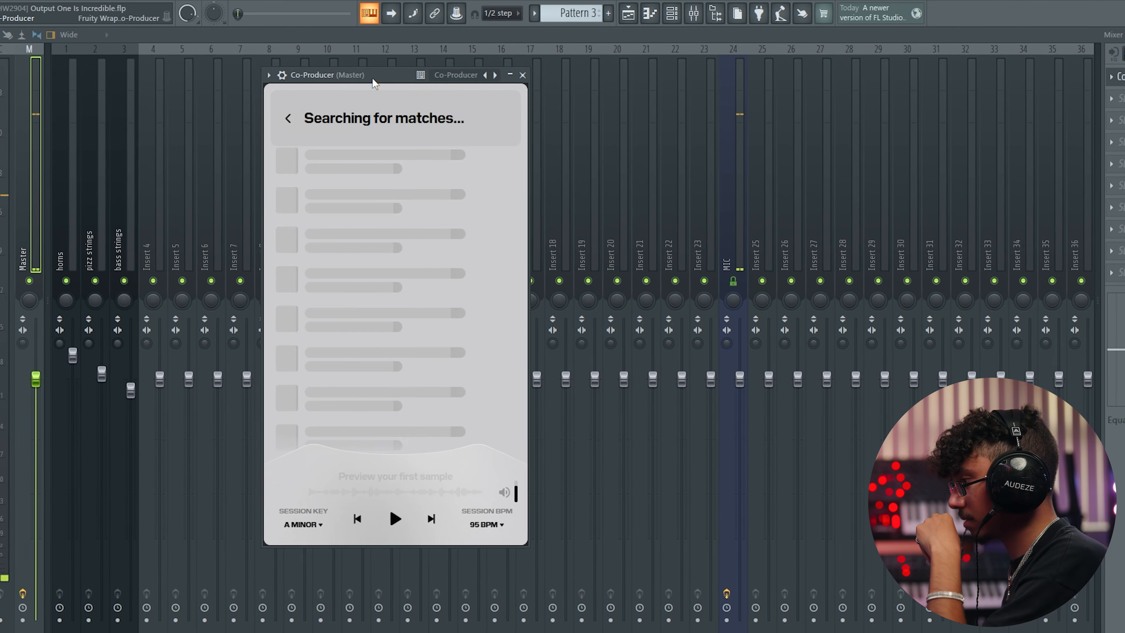
left_click(484, 282)
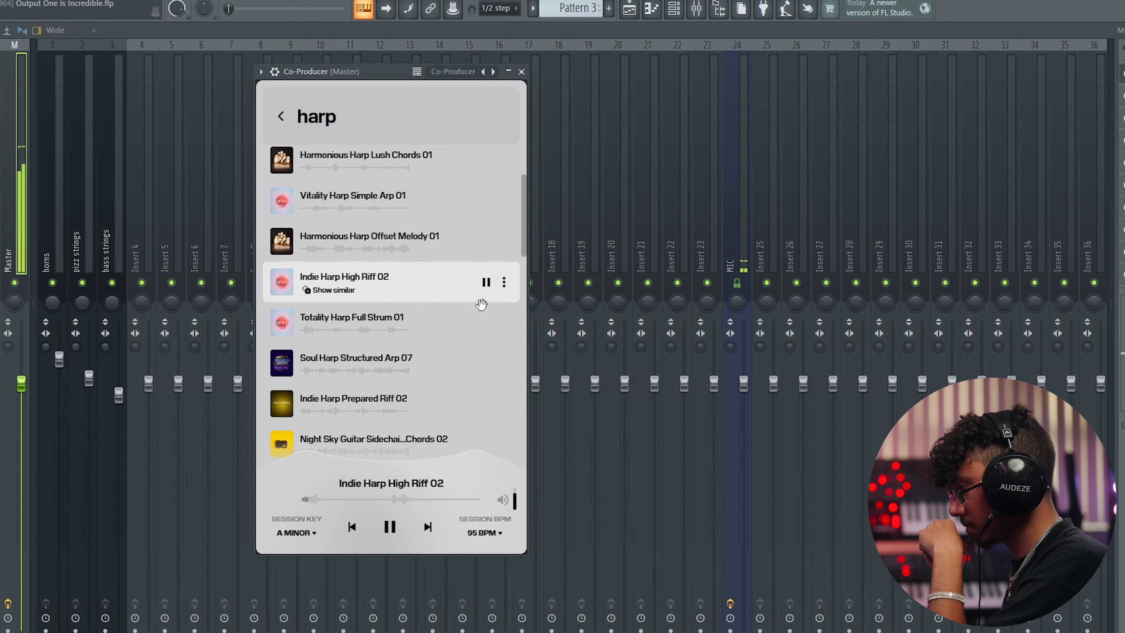
left_click(486, 322)
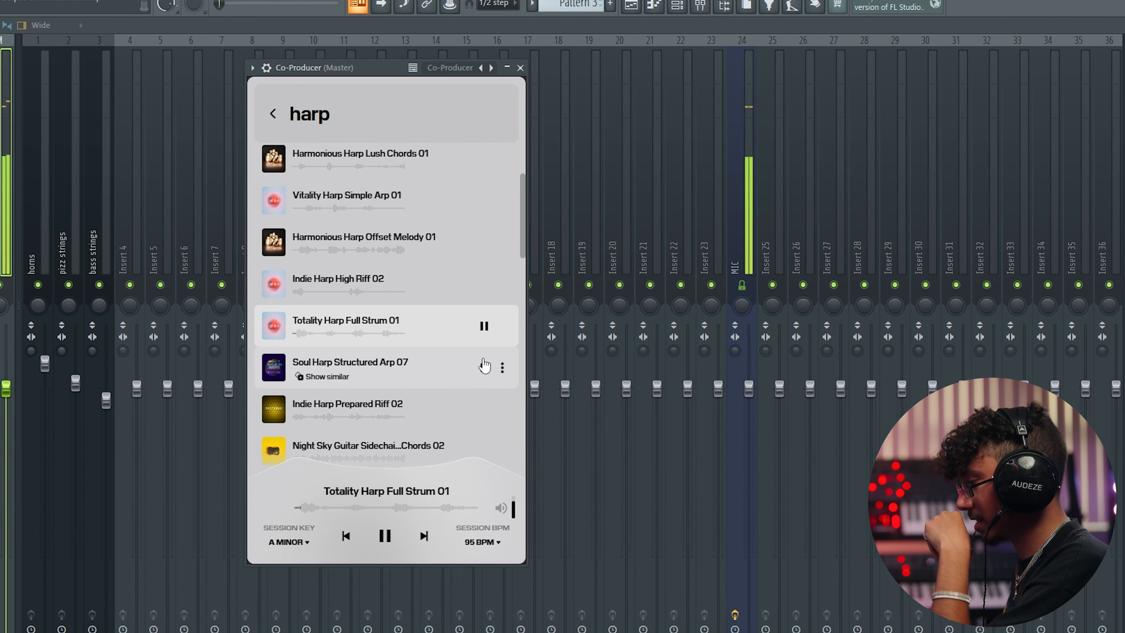
left_click(484, 366)
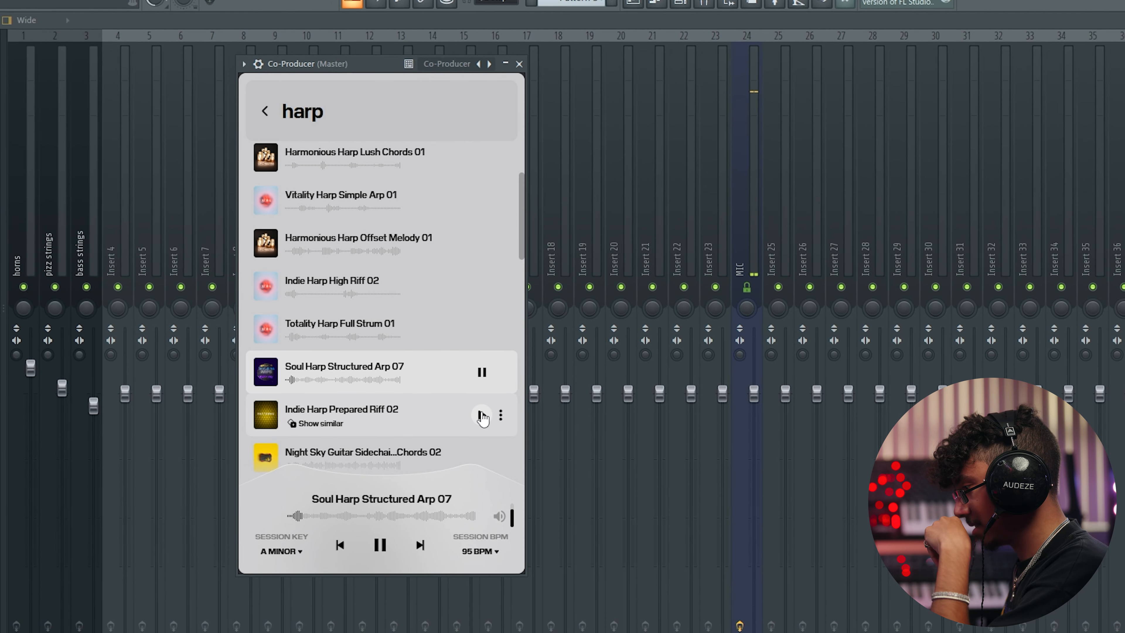
Preview Pretty Harp Good Feel Chords 01 and Airwaves Harp Extended Harp 12, and bring the Airwaves sample into the project
scroll(482, 414, "down", 2)
left_click(484, 428)
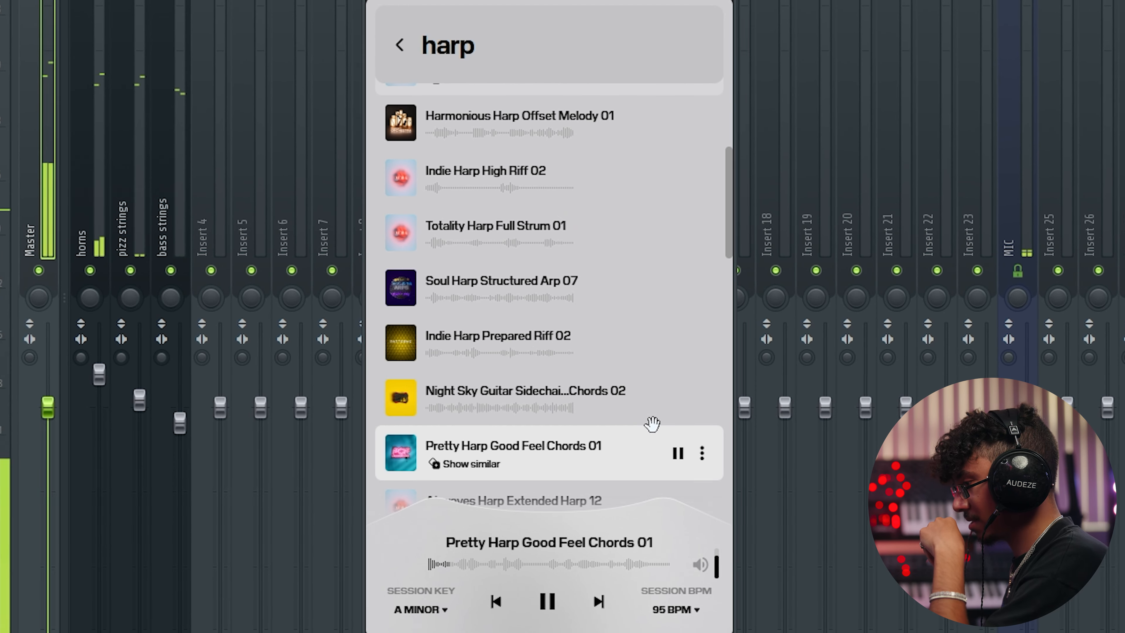
scroll(660, 327, "down", 3)
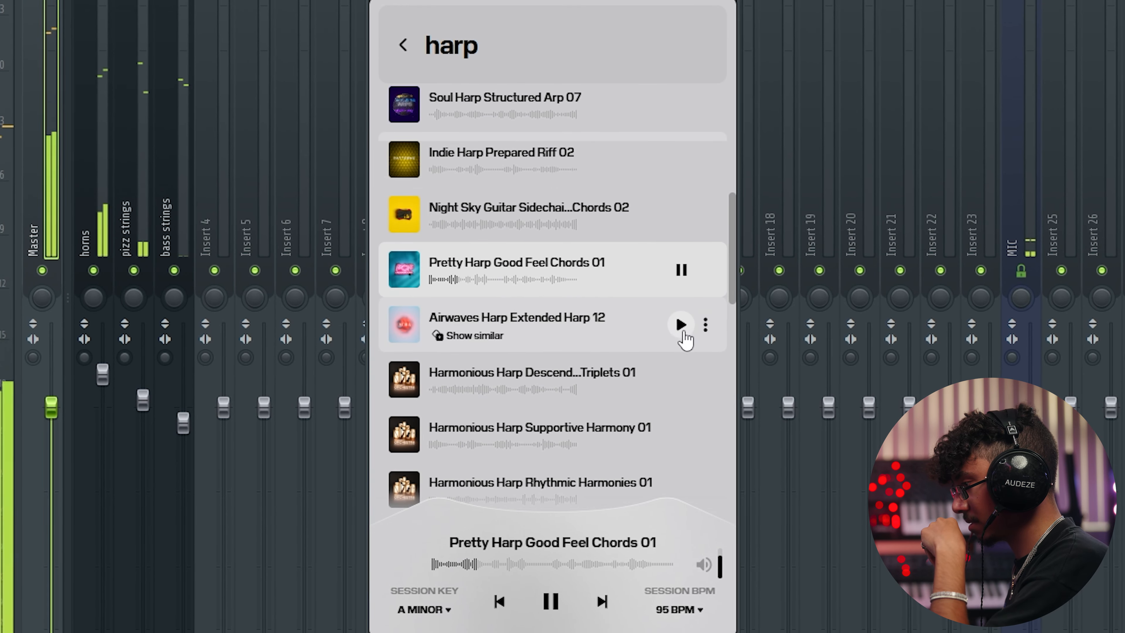
left_click(681, 330)
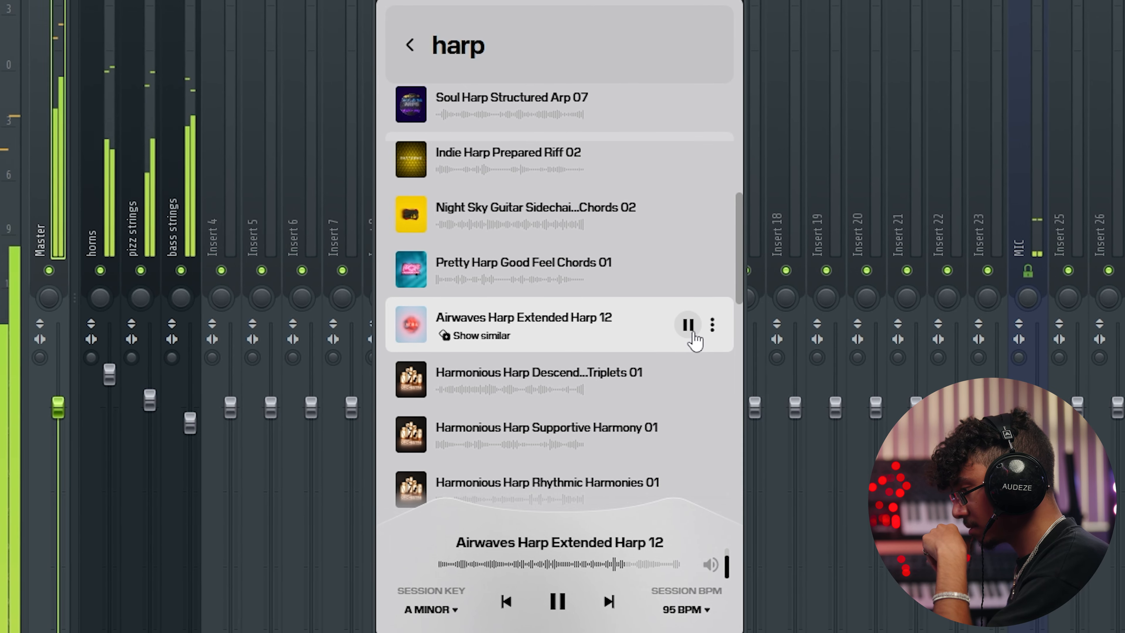
key("space")
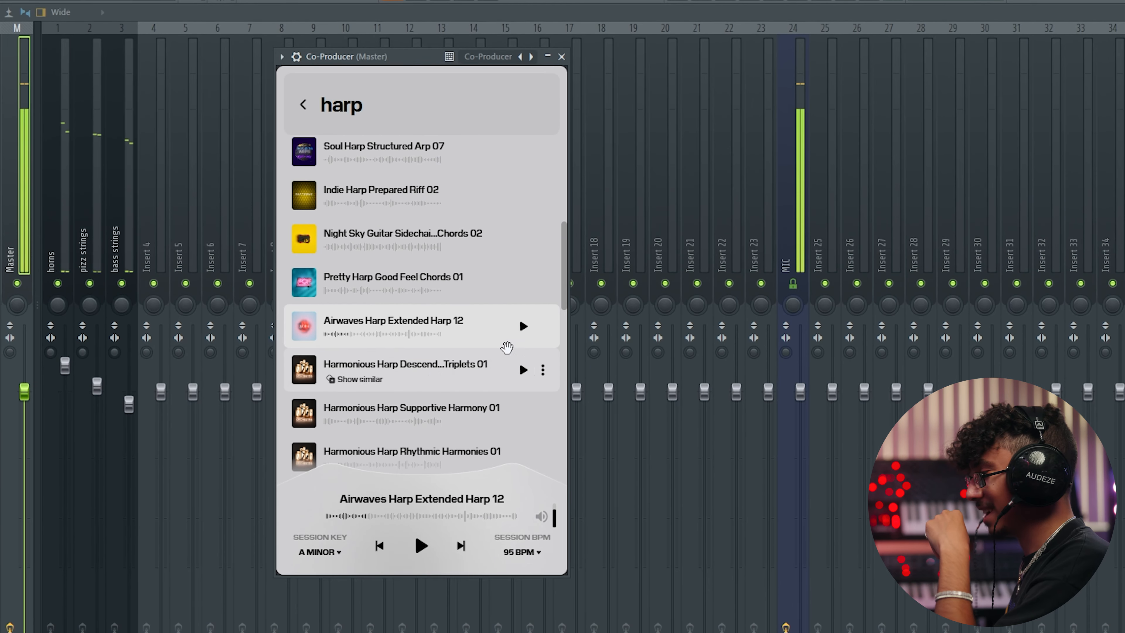
left_click_drag(505, 326, 488, 217)
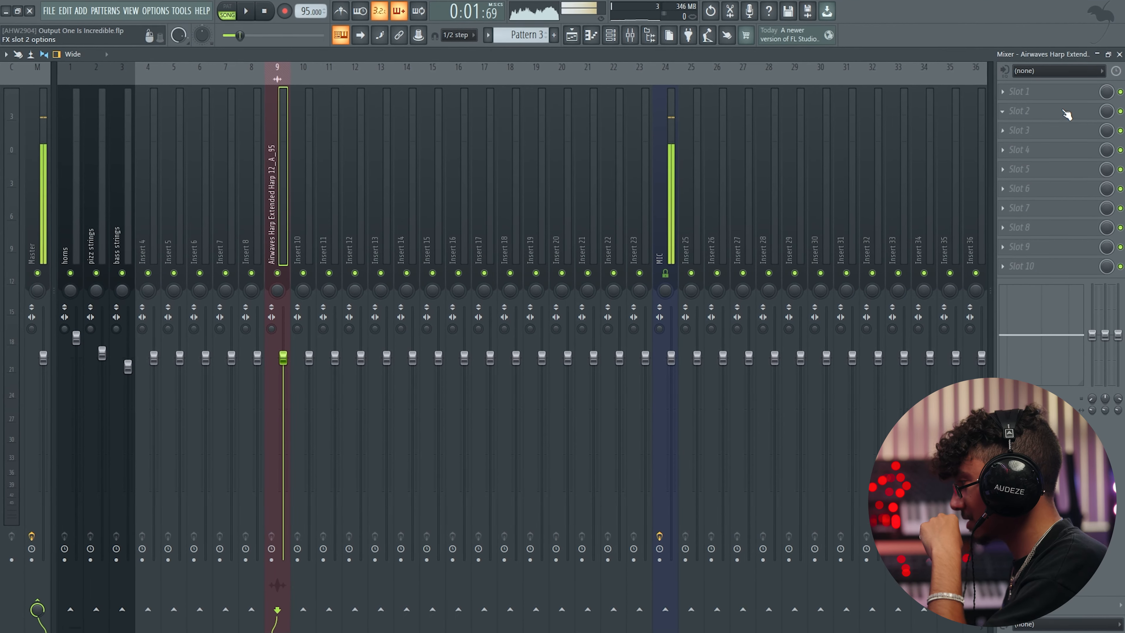
Load Portal into the first effect slot of the Airwaves harp mixer track and open its preset browser
left_click(1062, 92)
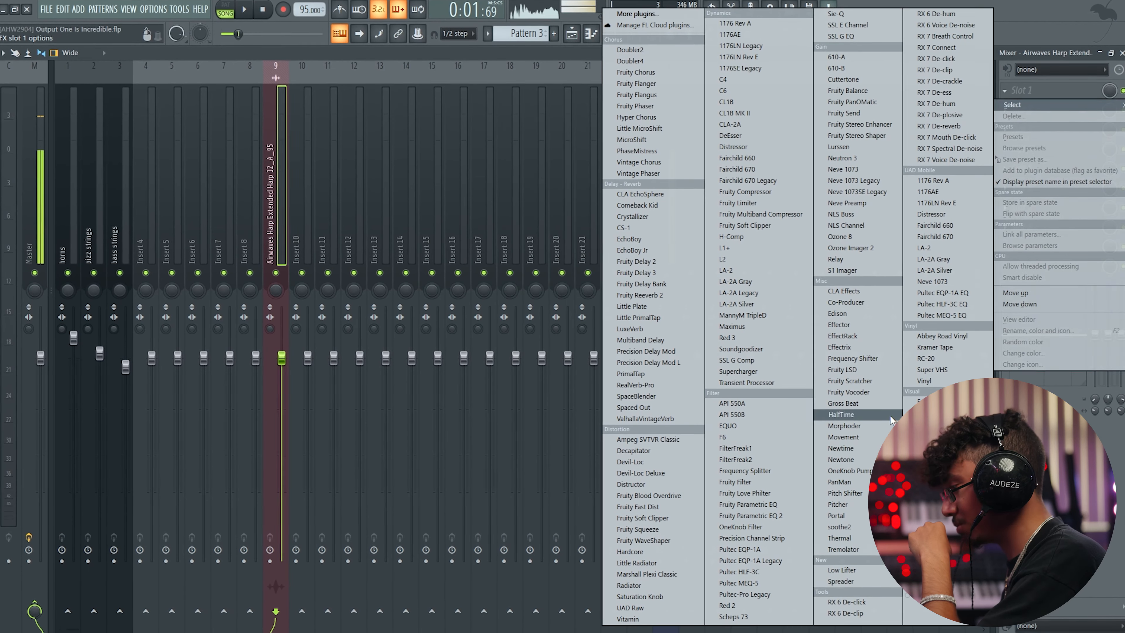
left_click(852, 515)
left_click(754, 98)
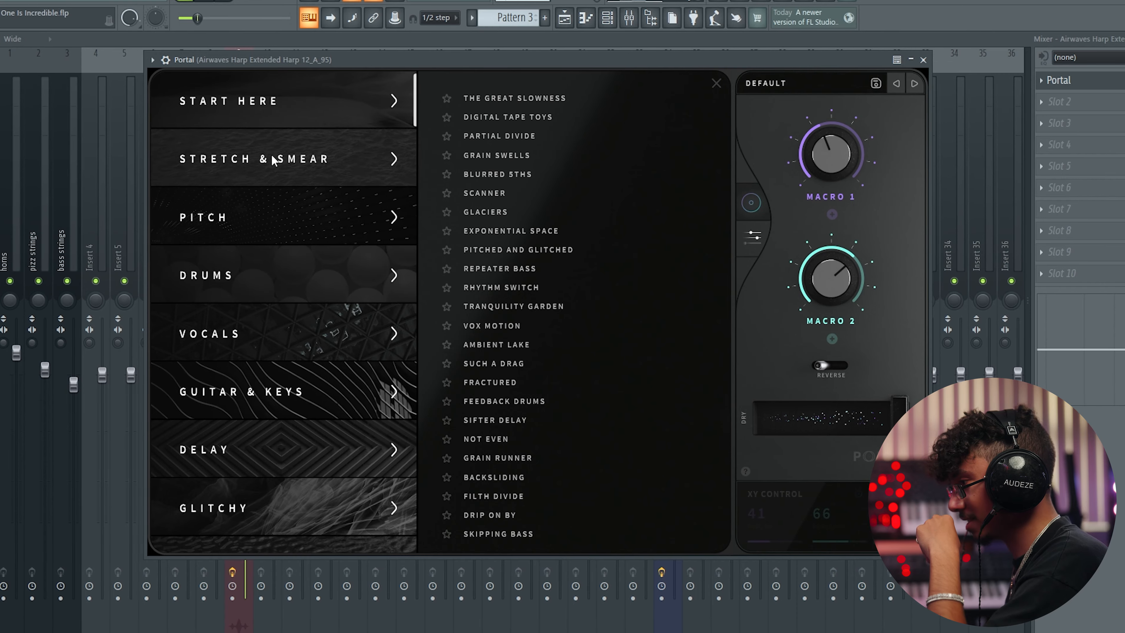
Apply Portal's Space Drag preset from the Stretch & Smear category and set its dry/wet mix to 50 percent
left_click(271, 160)
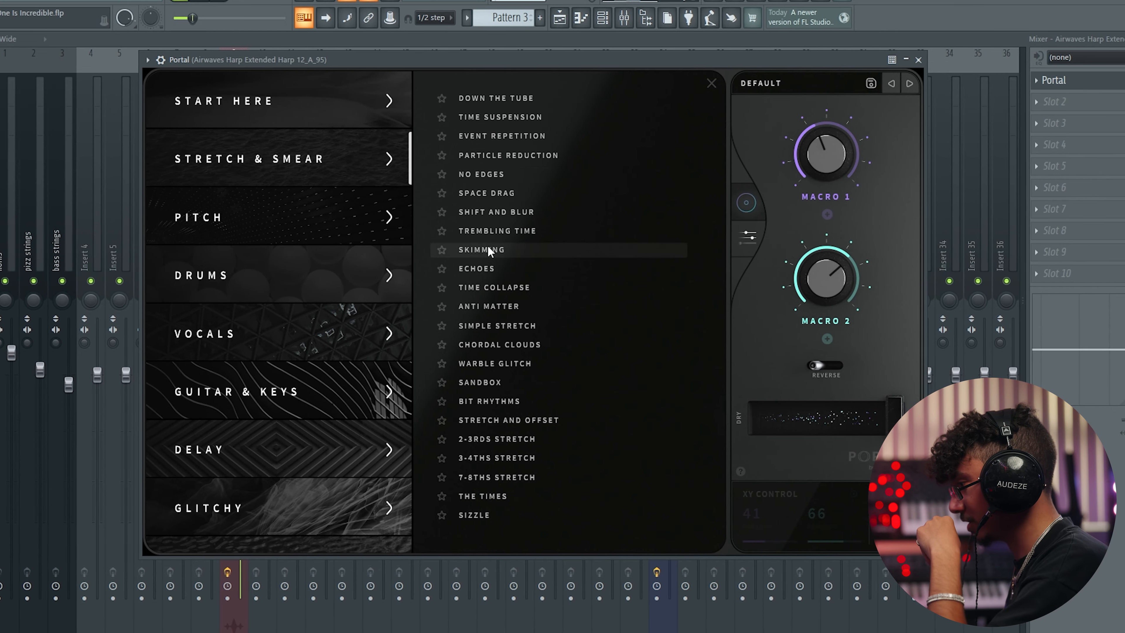
left_click(491, 193)
left_click_drag(812, 487, 834, 465)
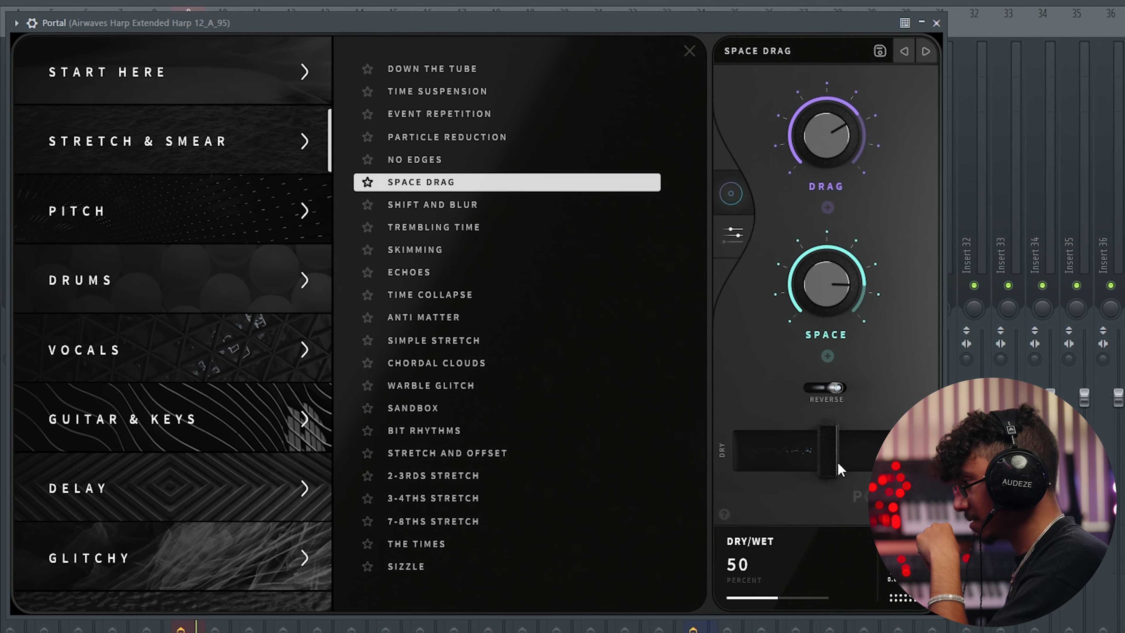
left_click(765, 52)
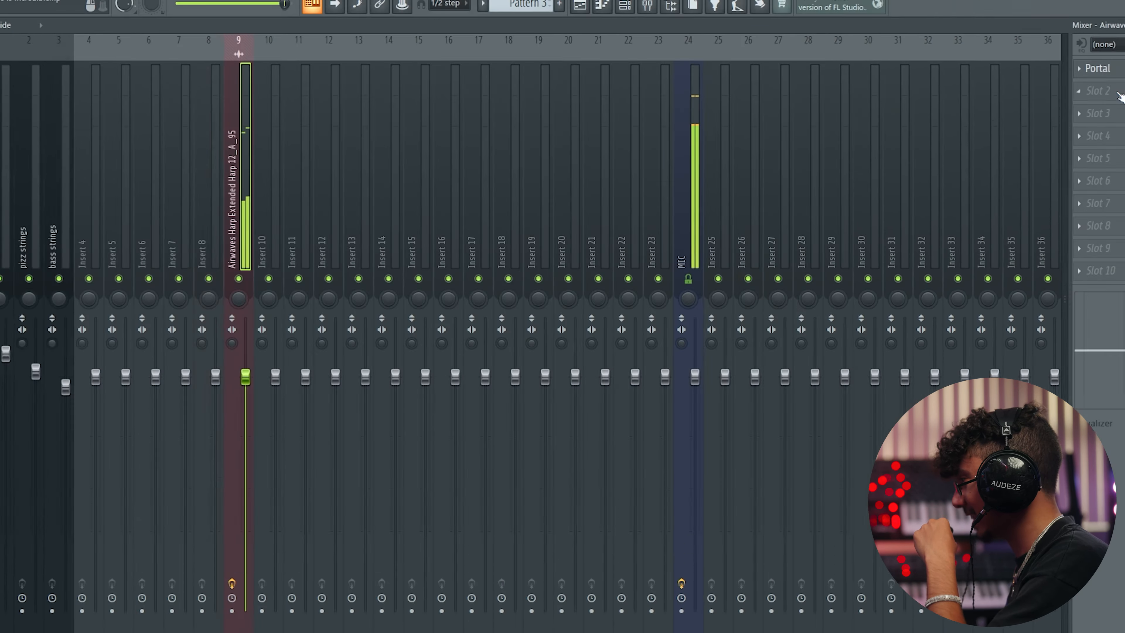
Load Movement into the second effect slot of the harp track and filter its presets by plucks, complex, tremolo and wavey
left_click(1029, 112)
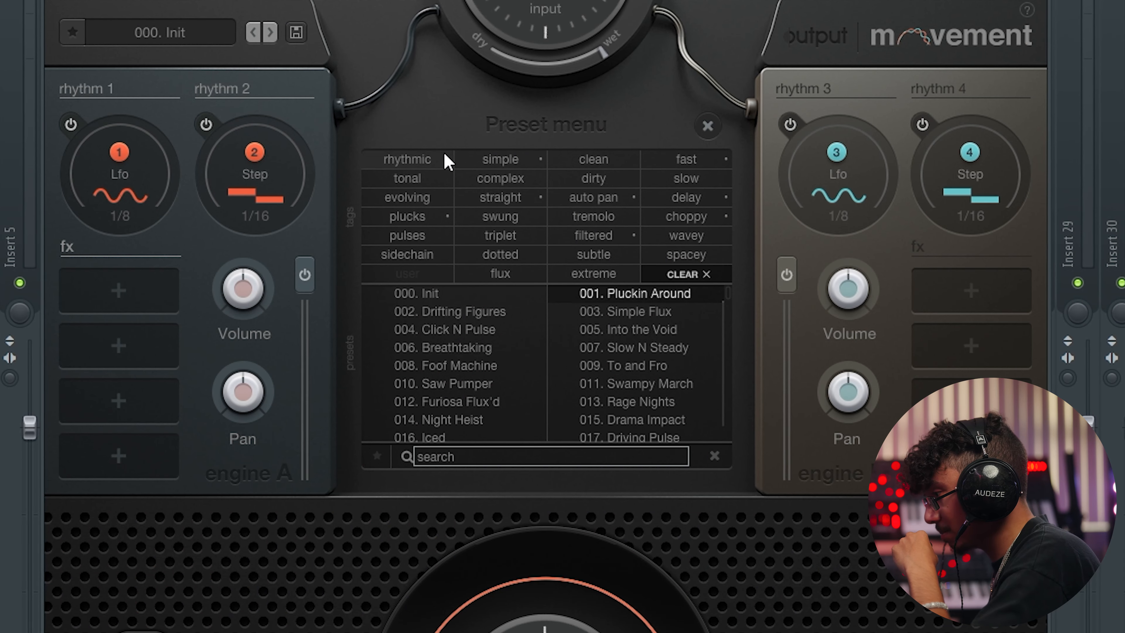
left_click(411, 217)
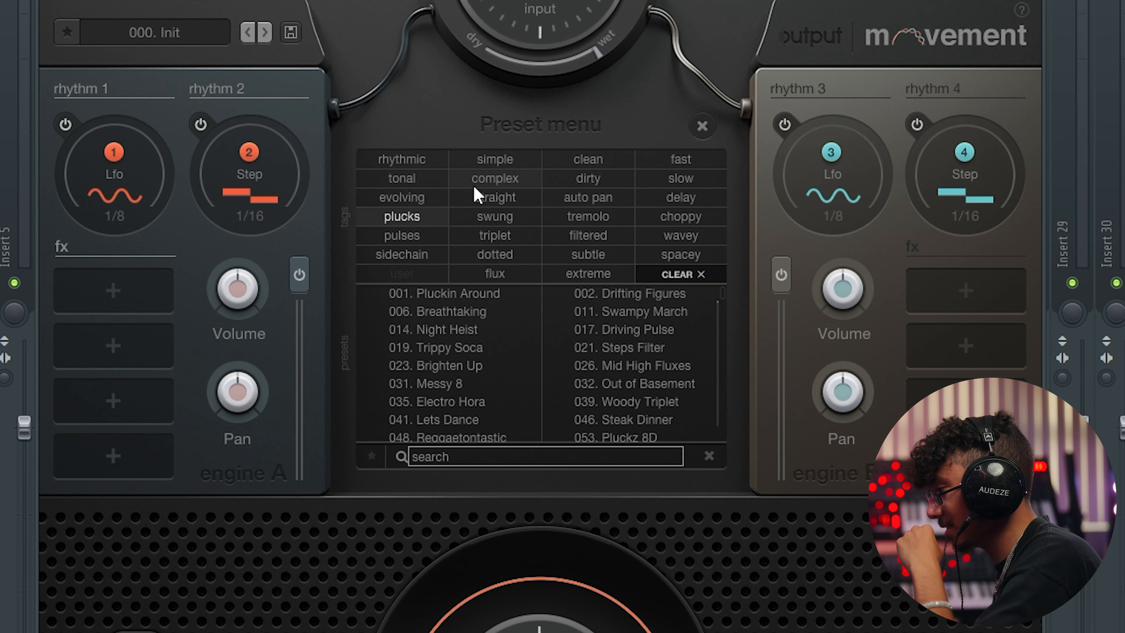
left_click(484, 182)
left_click(588, 217)
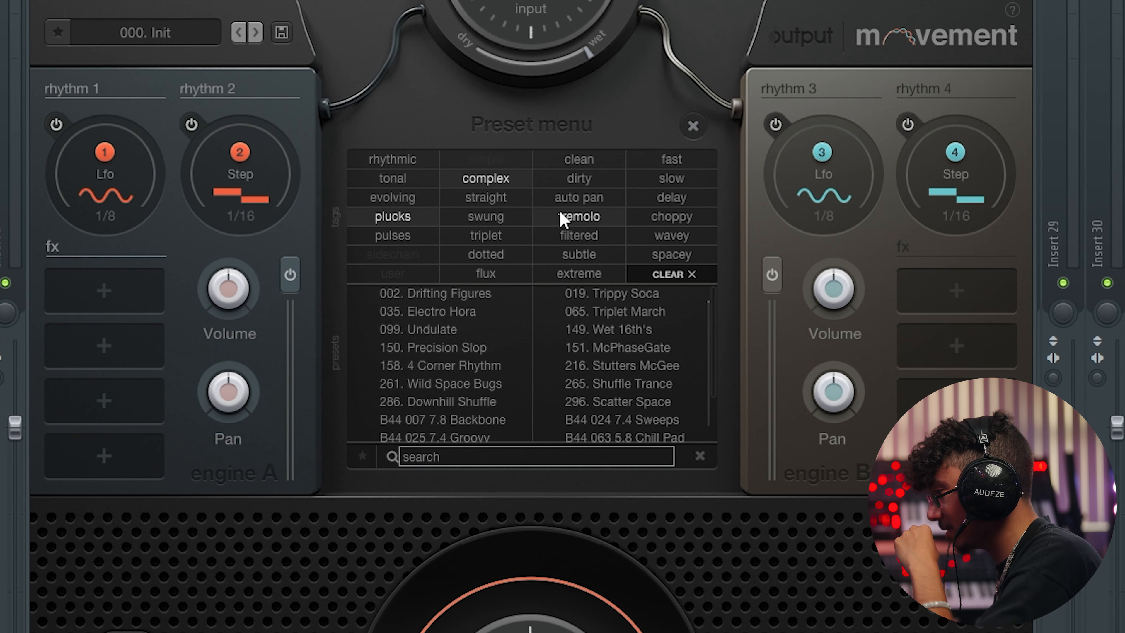
left_click(637, 237)
Apply Movement's 216. Stutters McGee preset from the filtered list and shift its dry/wet mix toward dry
left_click(377, 293)
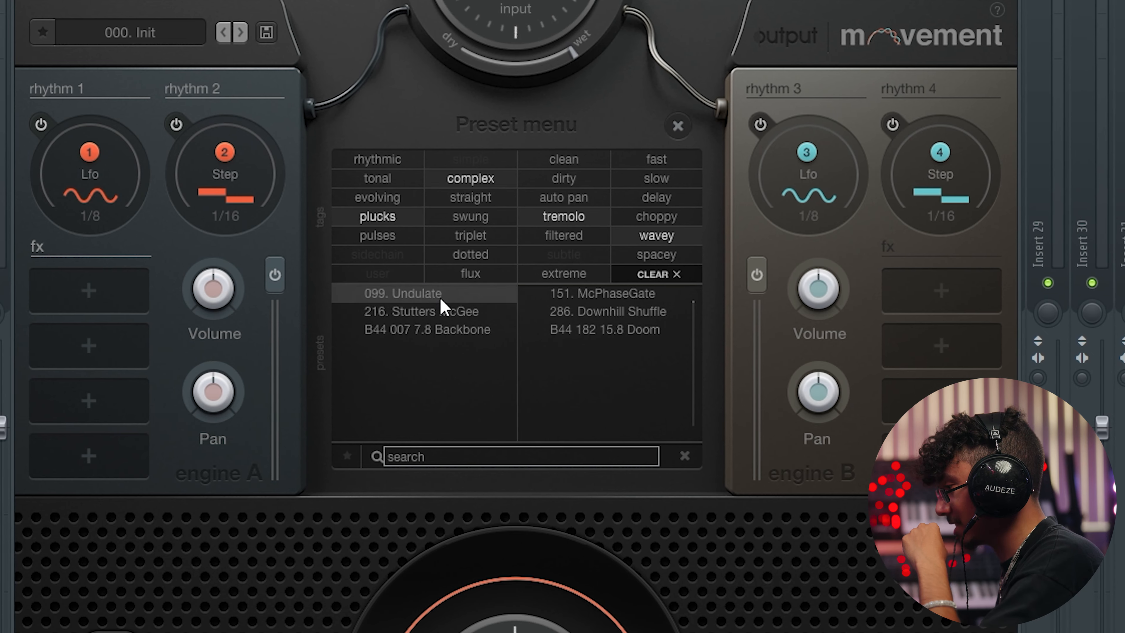
left_click(434, 312)
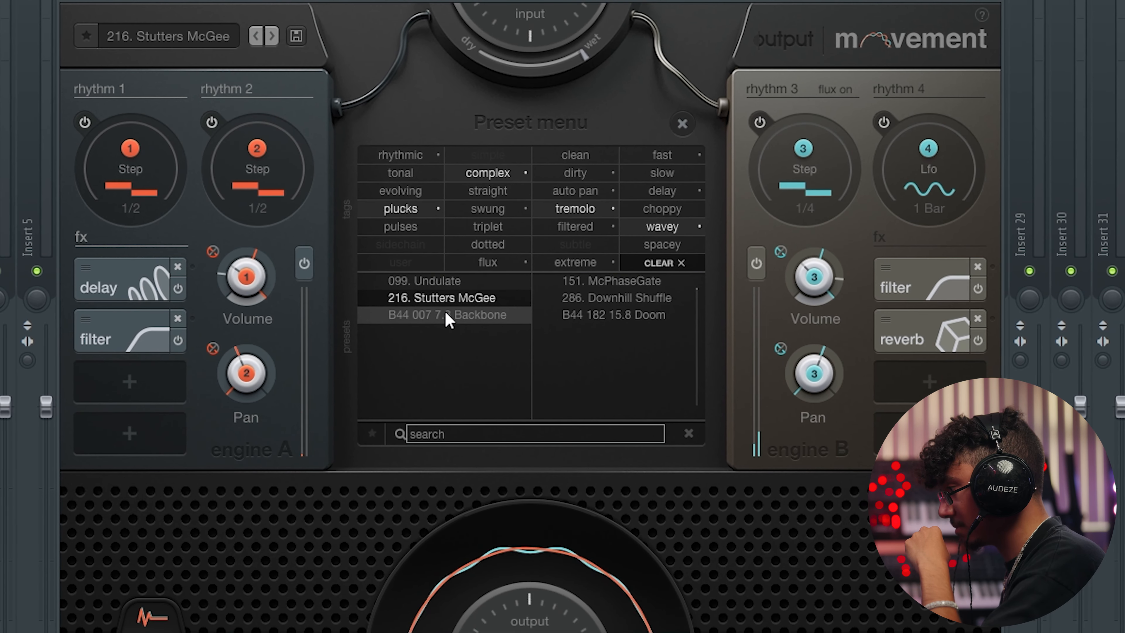
left_click(433, 330)
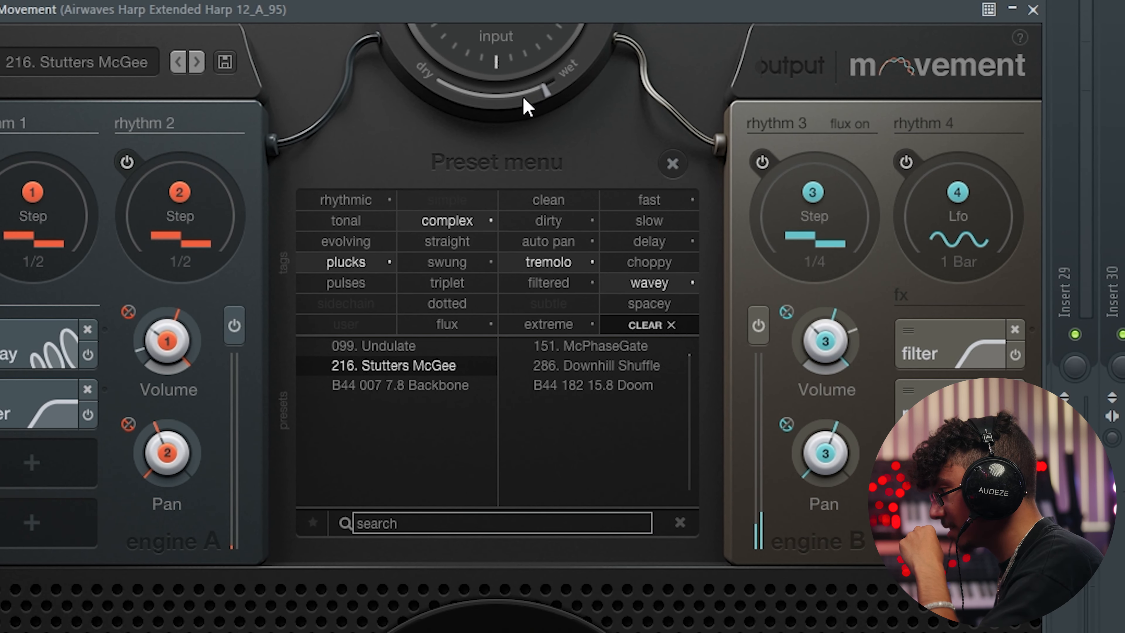
left_click_drag(524, 98, 455, 110)
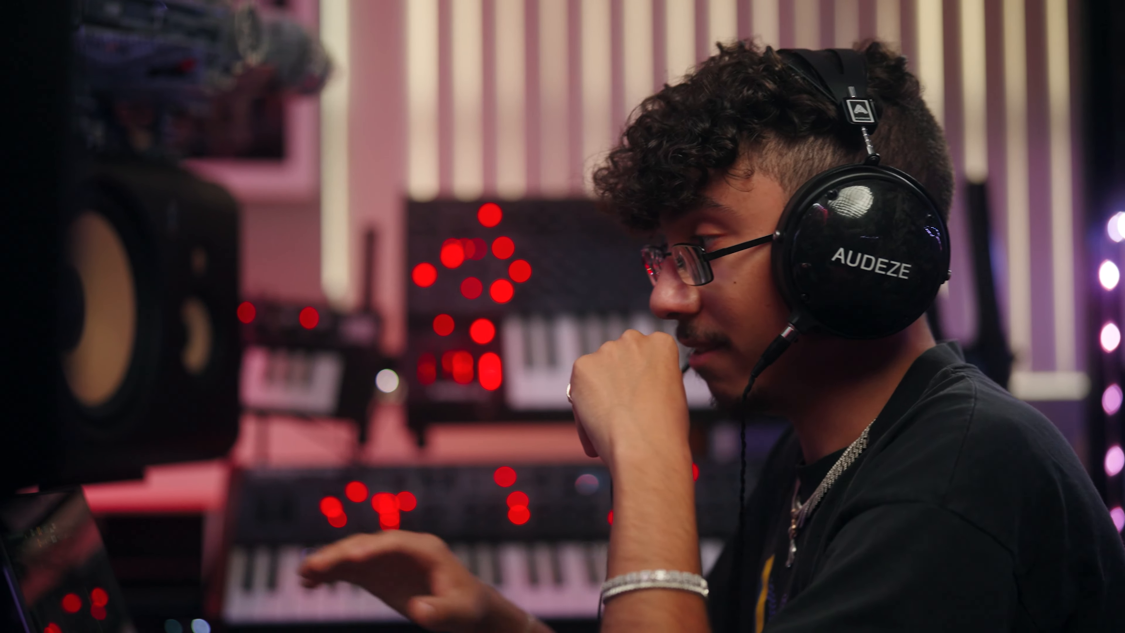
Play the arrangement of horns, pizz strings, bass strings and harp texture, and pause it
left_click(384, 41)
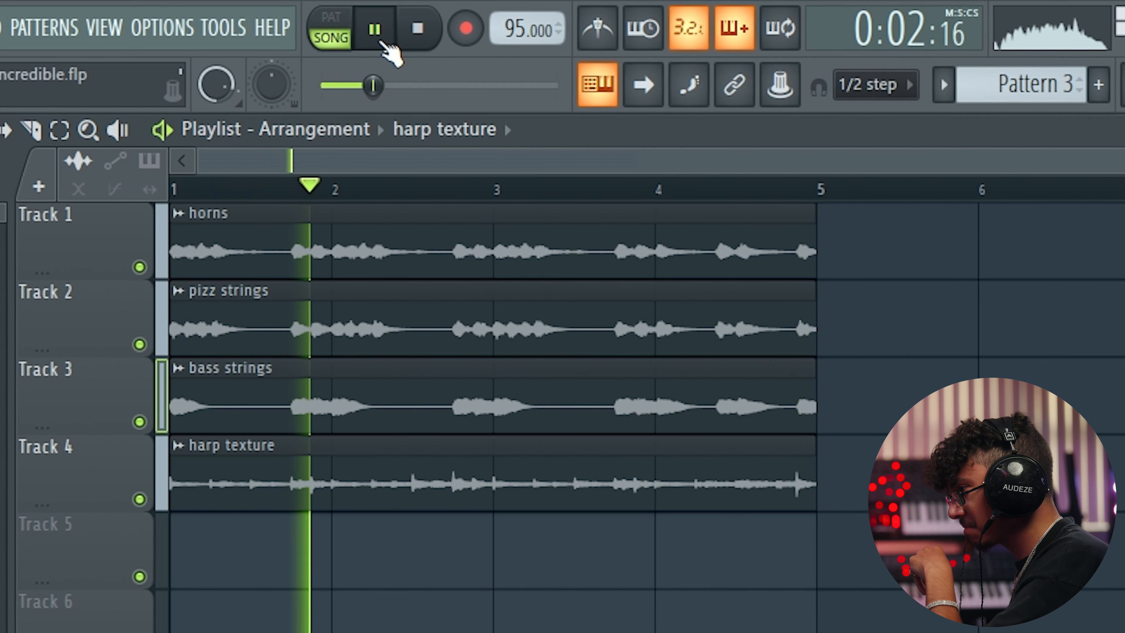
left_click(384, 41)
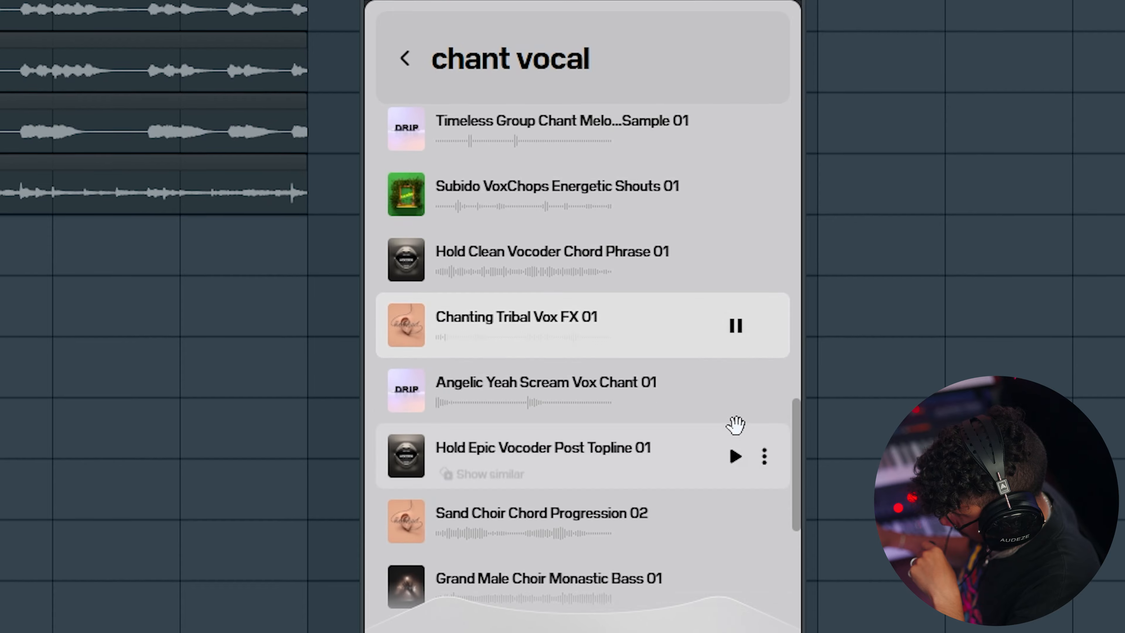
Preview the Angelic Yeah Scream Vox Chant 01 sample, import it into Arcade and generate a sampler from it
left_click(735, 382)
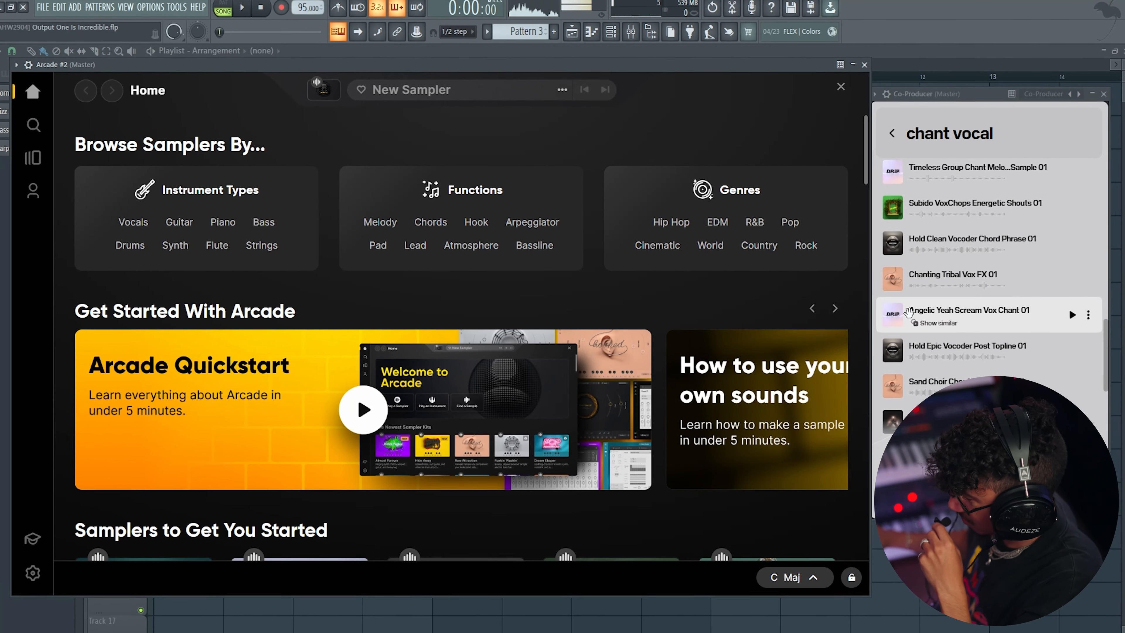
left_click_drag(952, 310, 437, 290)
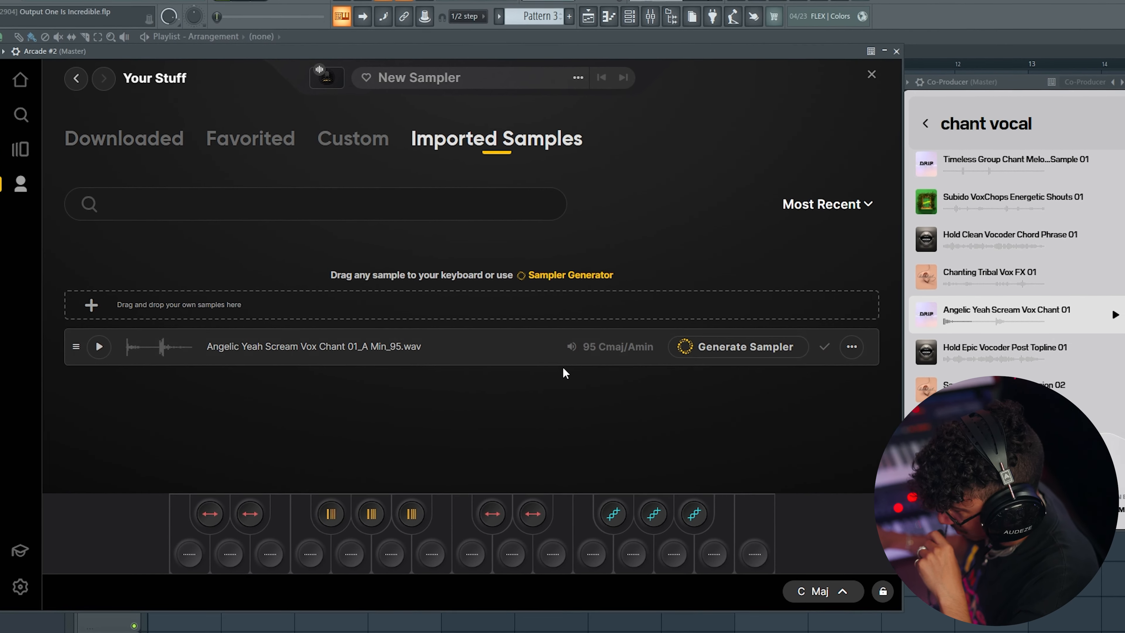
left_click(770, 350)
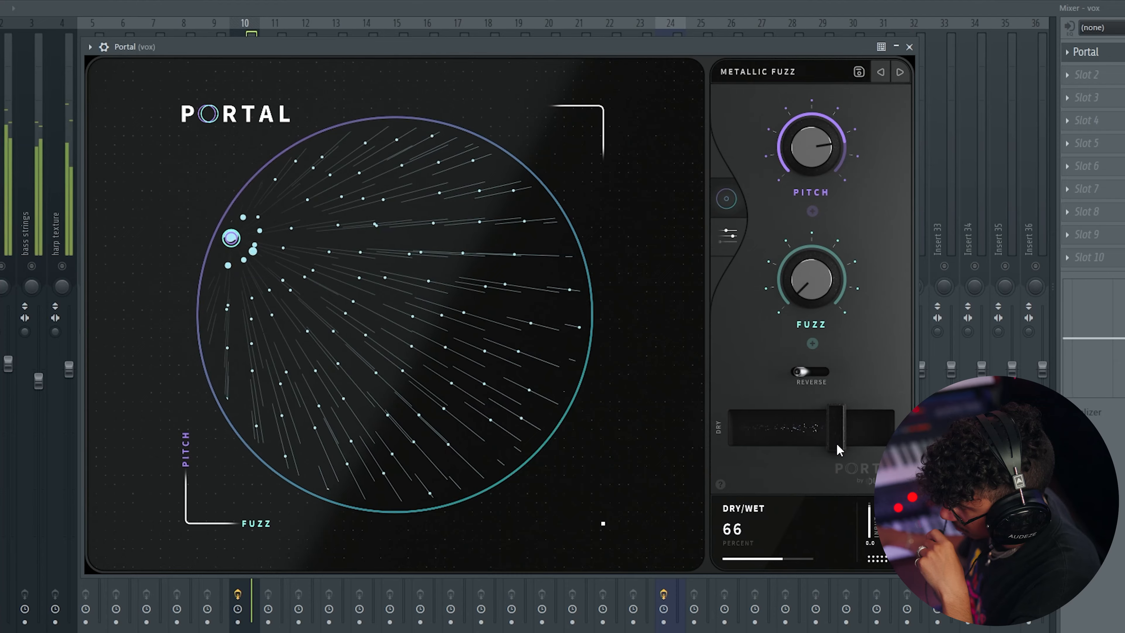
Shift Portal's dry/wet mix toward dry on the vox track with the Metallic Fuzz preset
left_click_drag(843, 456, 802, 438)
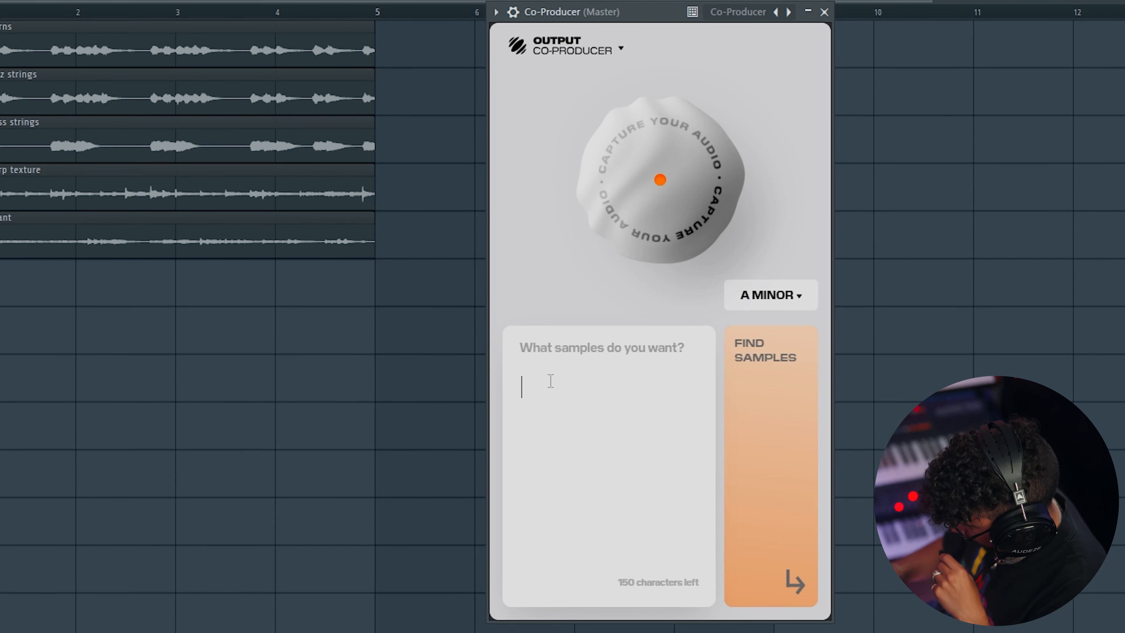
Search Co-Producer for piano samples and preview Pianistic Rhythm Rhythmic Pitched 01 and Sloppy Living Room Piano Phrase 05
type("piano")
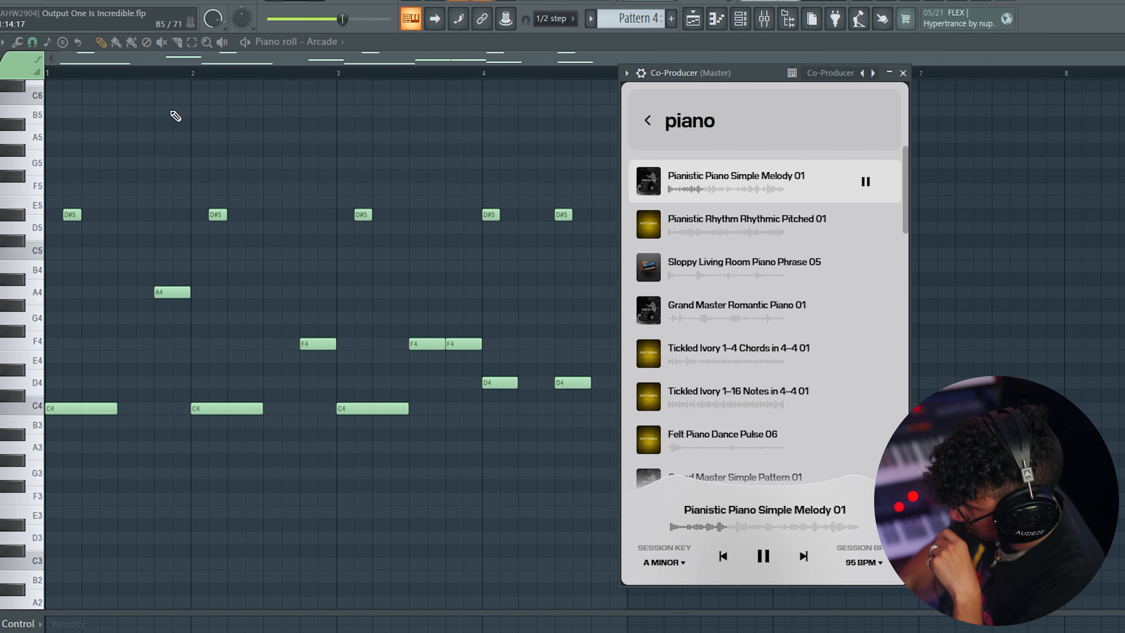
left_click(758, 19)
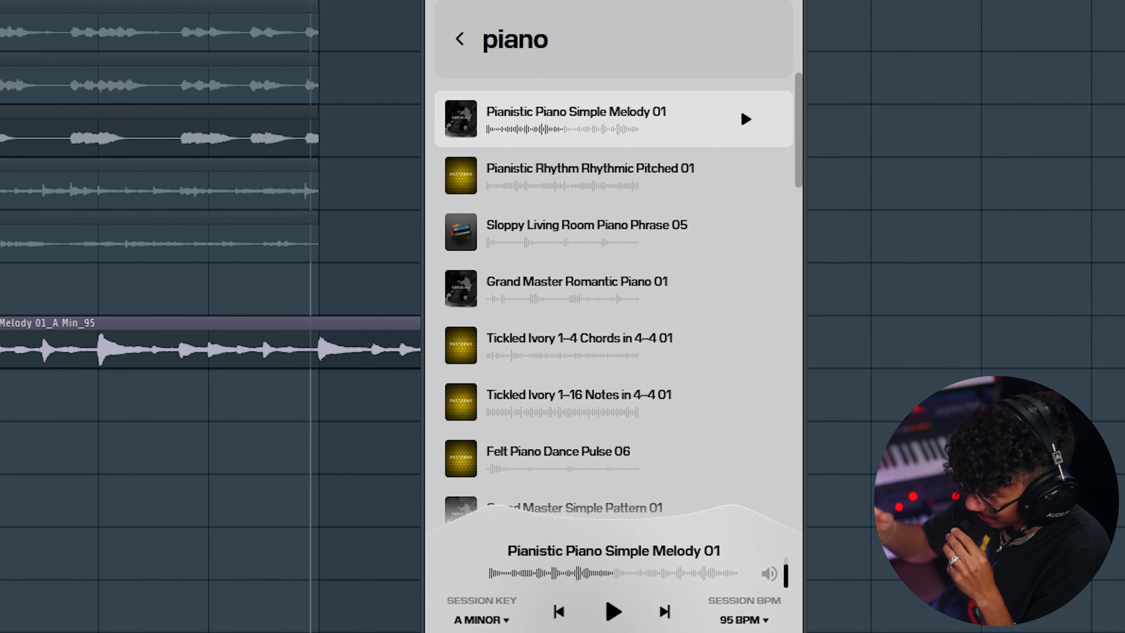
left_click(746, 176)
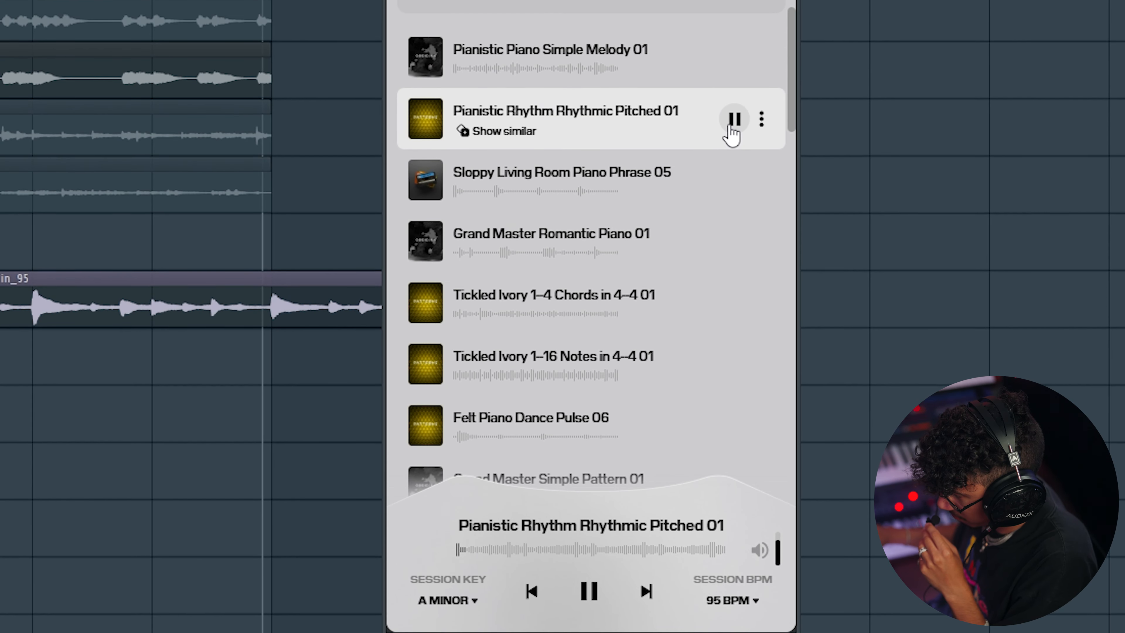
left_click(734, 181)
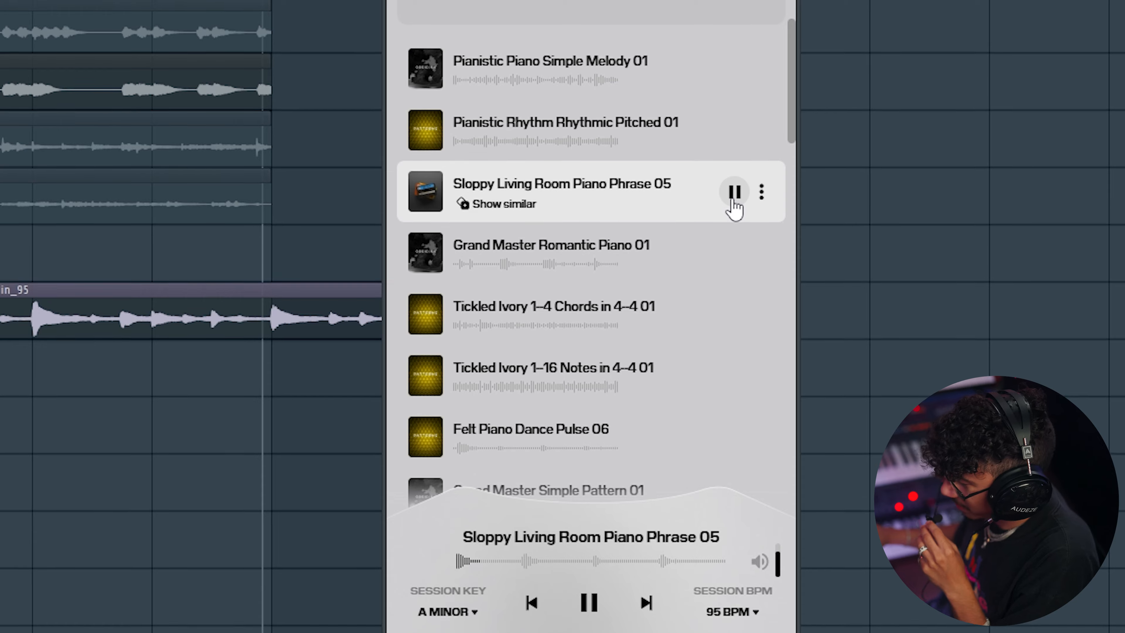
left_click(733, 197)
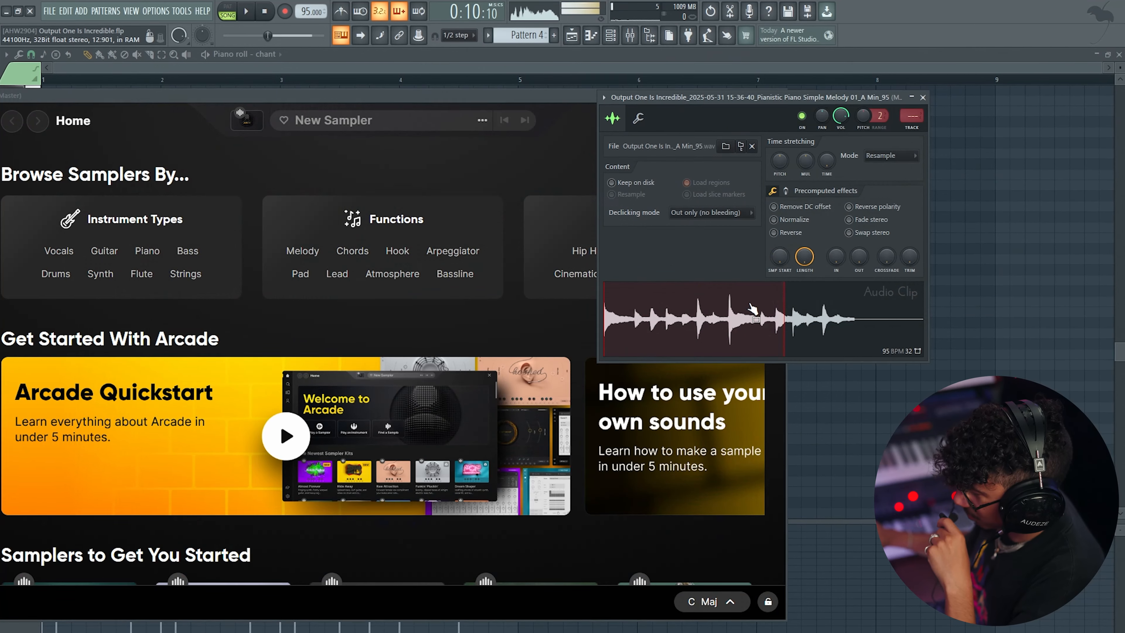
Import the Pianistic Piano Simple Melody 01 clip into Arcade, generate a sampler from it and choose the Spatial Expanse FX preset
left_click_drag(753, 309, 432, 361)
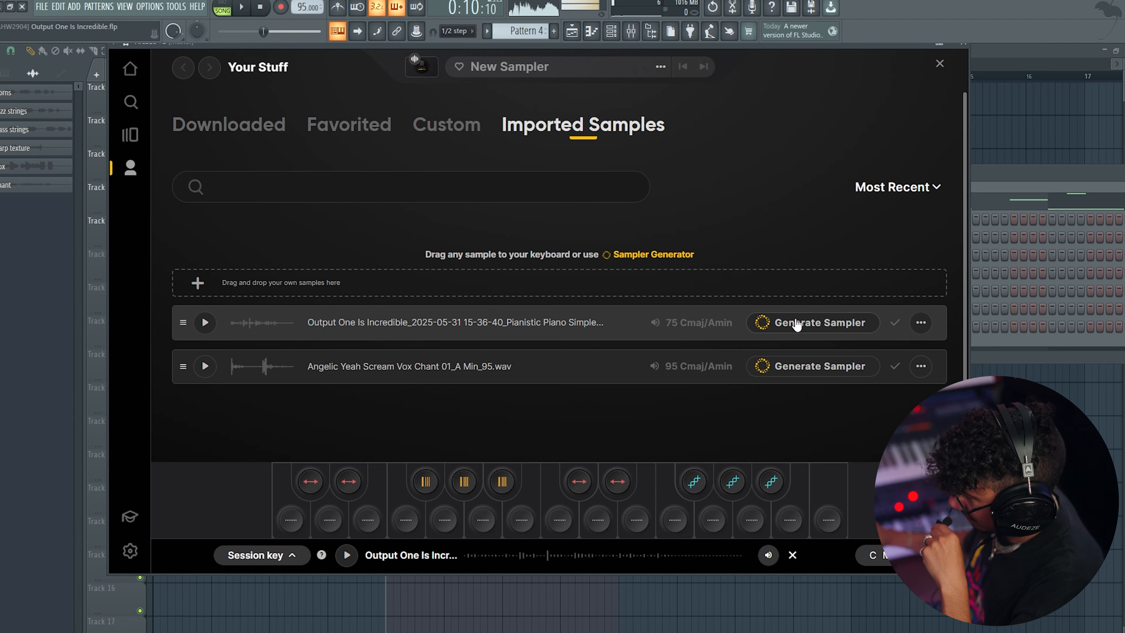
left_click(795, 324)
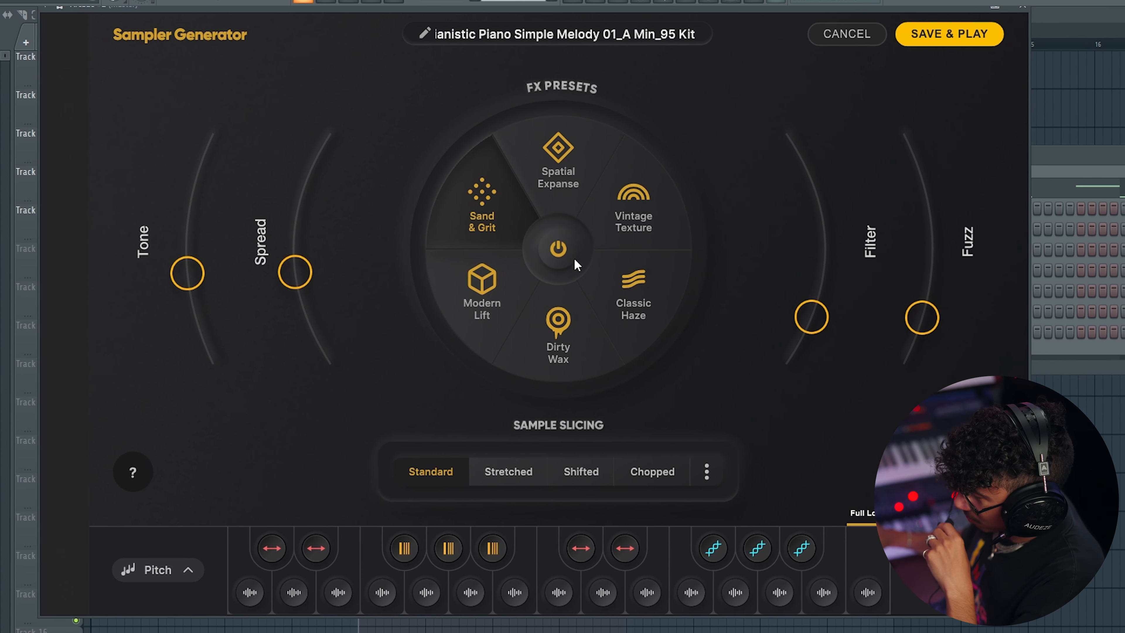
left_click(566, 156)
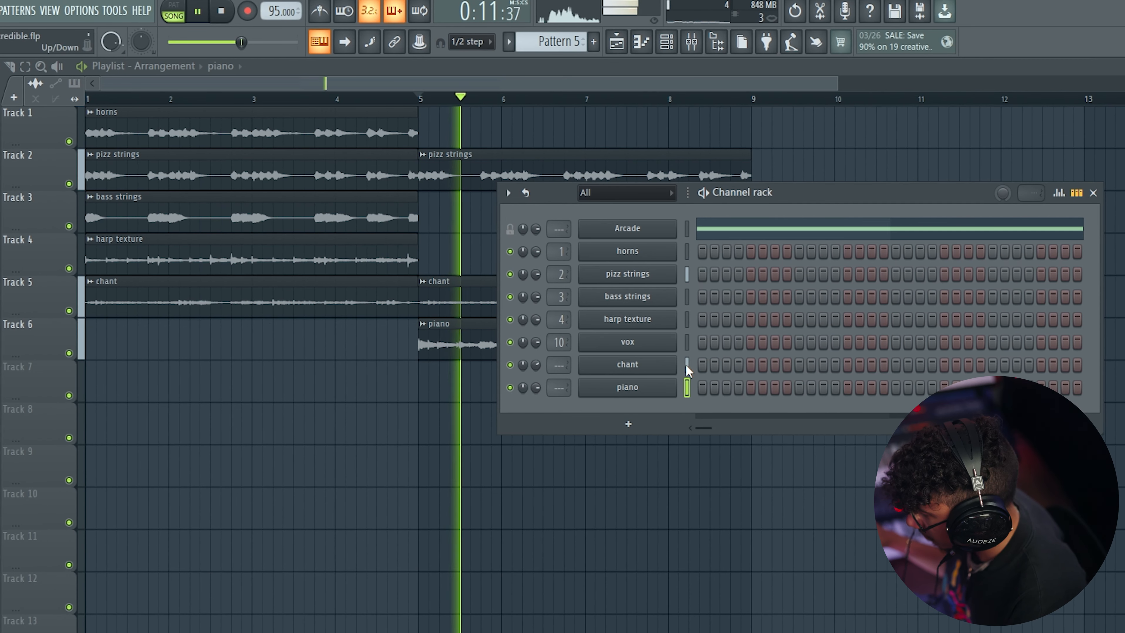
Hide the channel rack and remove the second chant clip at bar 5 from the playlist
key("F6")
right_click(463, 292)
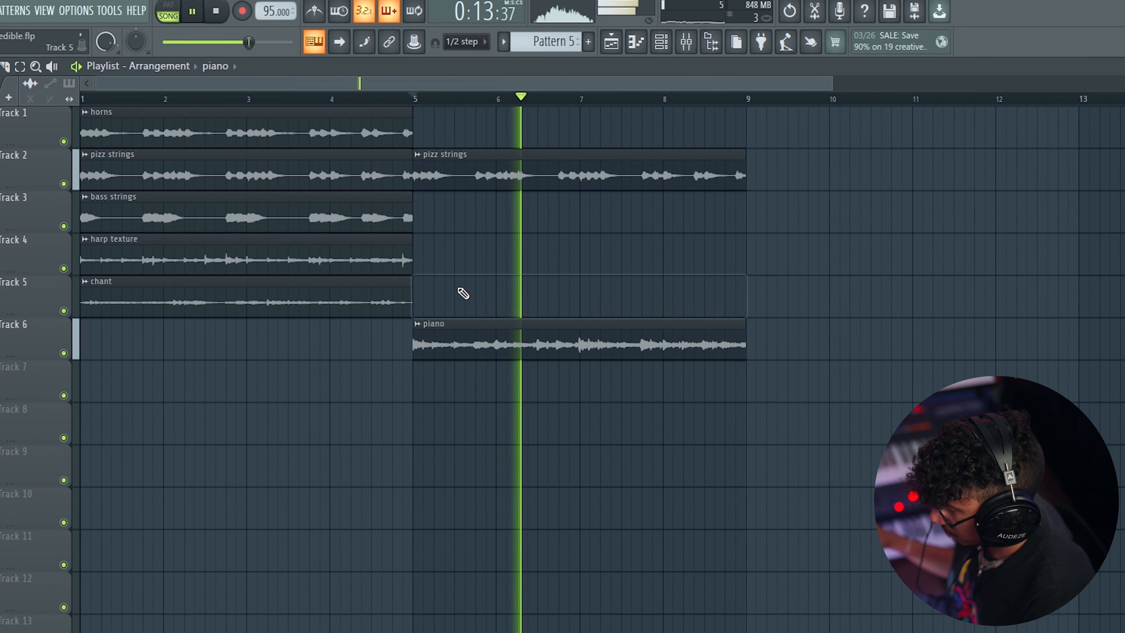
left_click(399, 240)
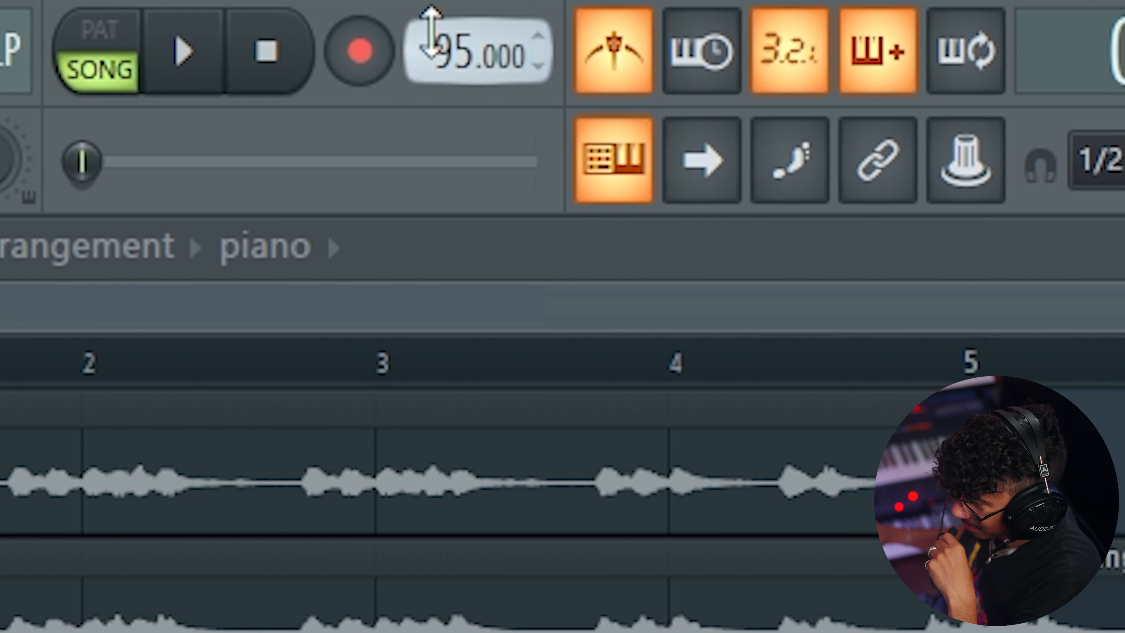
Set the project tempo to 101 BPM, play the arrangement and turn off the metronome
left_click_drag(432, 30, 431, 16)
left_click(224, 62)
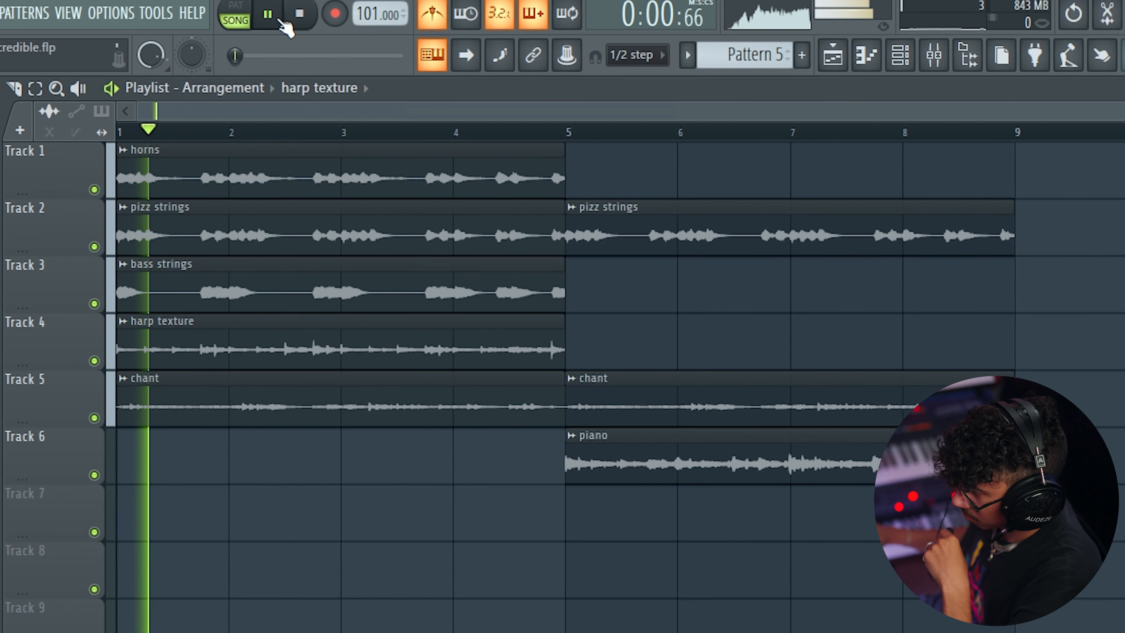
left_click(426, 19)
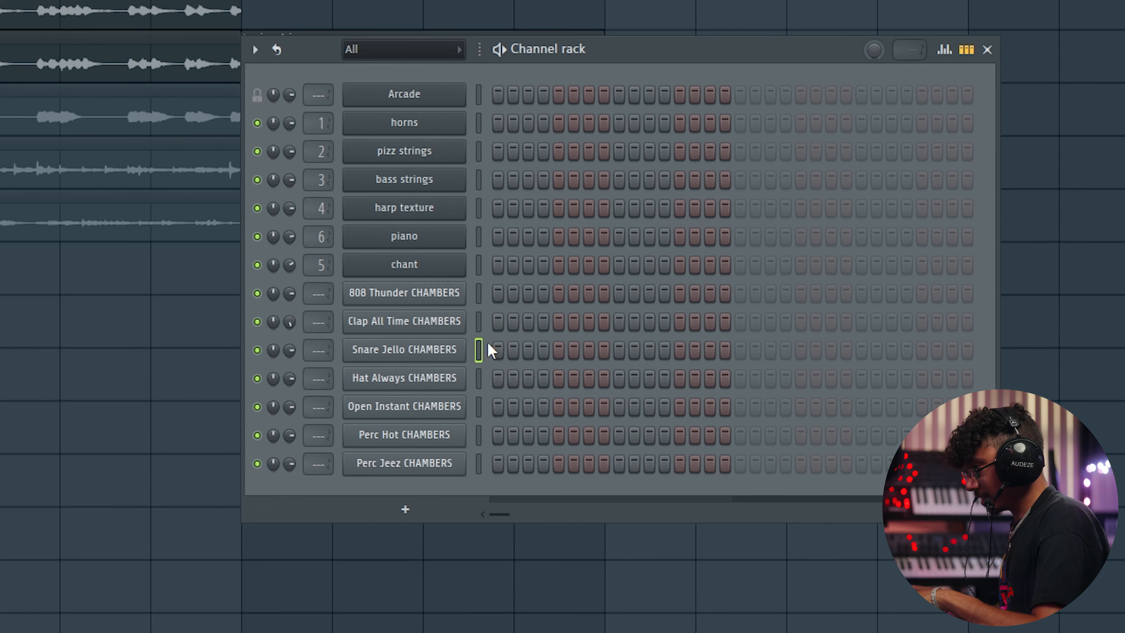
Program matching Snare Jello and Clap All Time hits on steps 5, 13 and 21 of the pattern
left_click(559, 350)
left_click(558, 320)
left_click(673, 321)
left_click(673, 350)
left_click(794, 321)
left_click(793, 350)
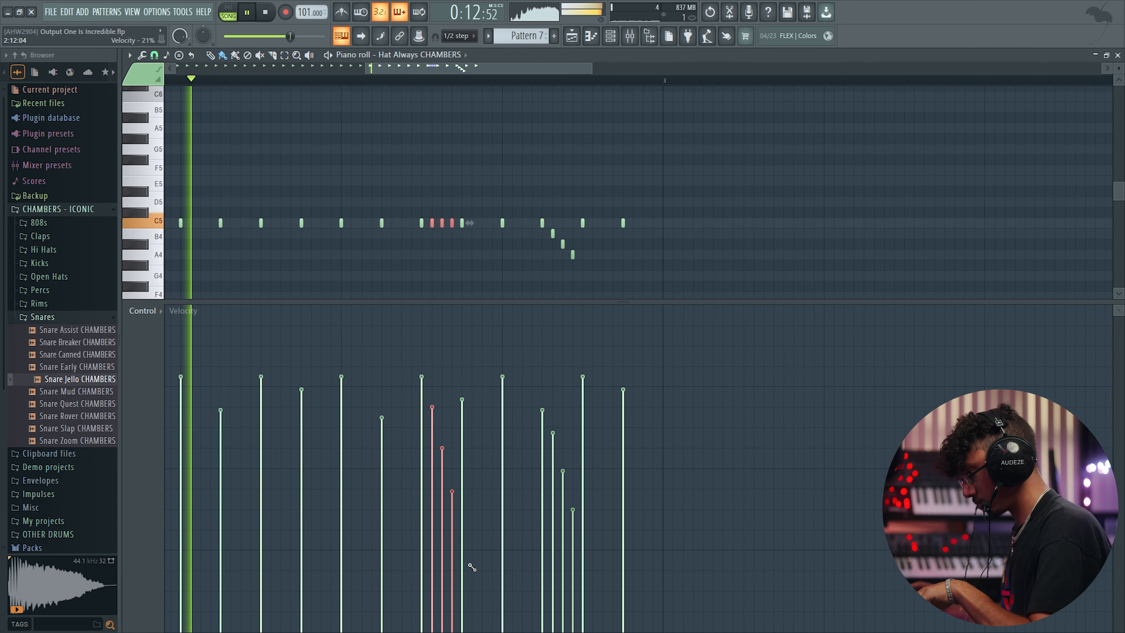
Change the note property shown beneath the Hat Always pattern and adjust the Snare Jello fill notes in Pattern 7
left_click(152, 313)
left_click(168, 334)
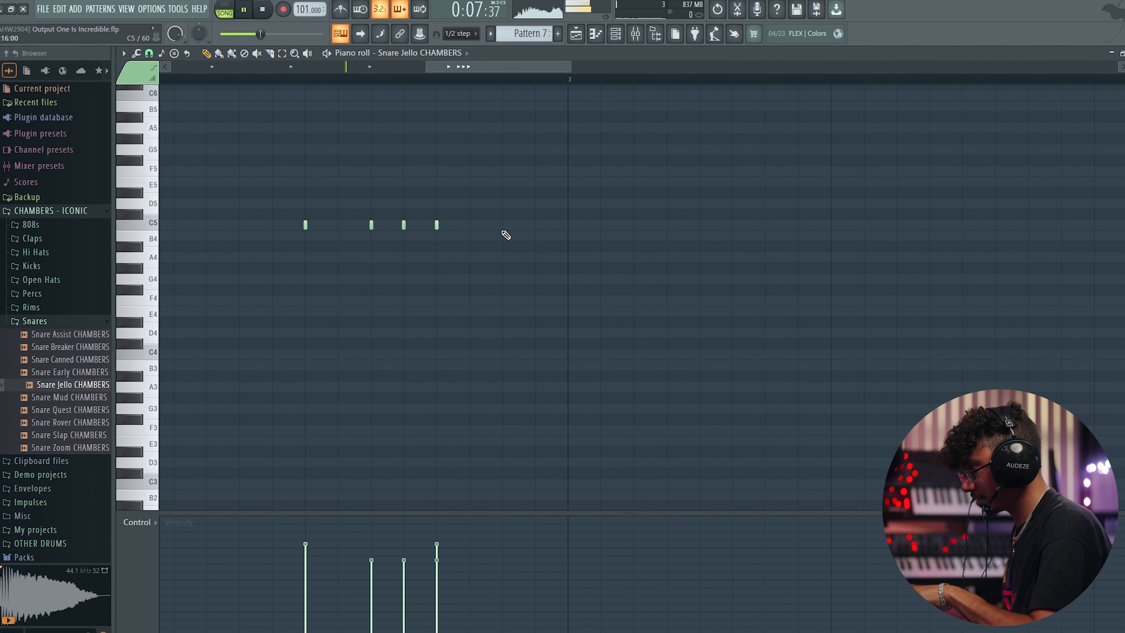
left_click_drag(397, 229, 355, 153)
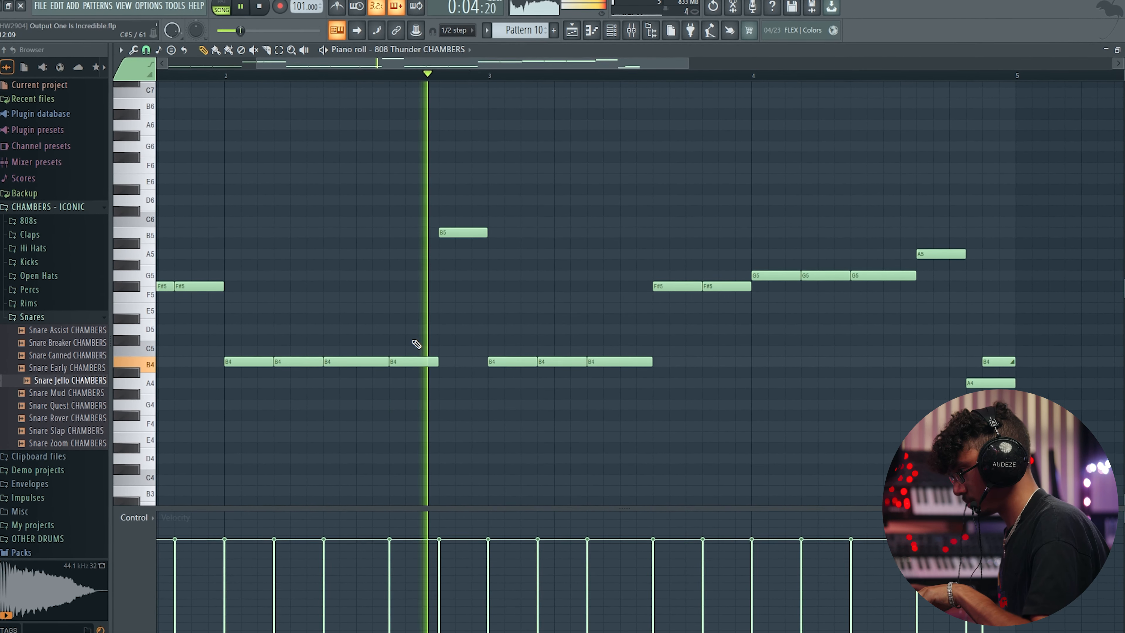
Select all notes of the 808 Thunder bassline in Pattern 10 and release the selection
scroll(417, 337, "down", 4)
key("ctrl+a")
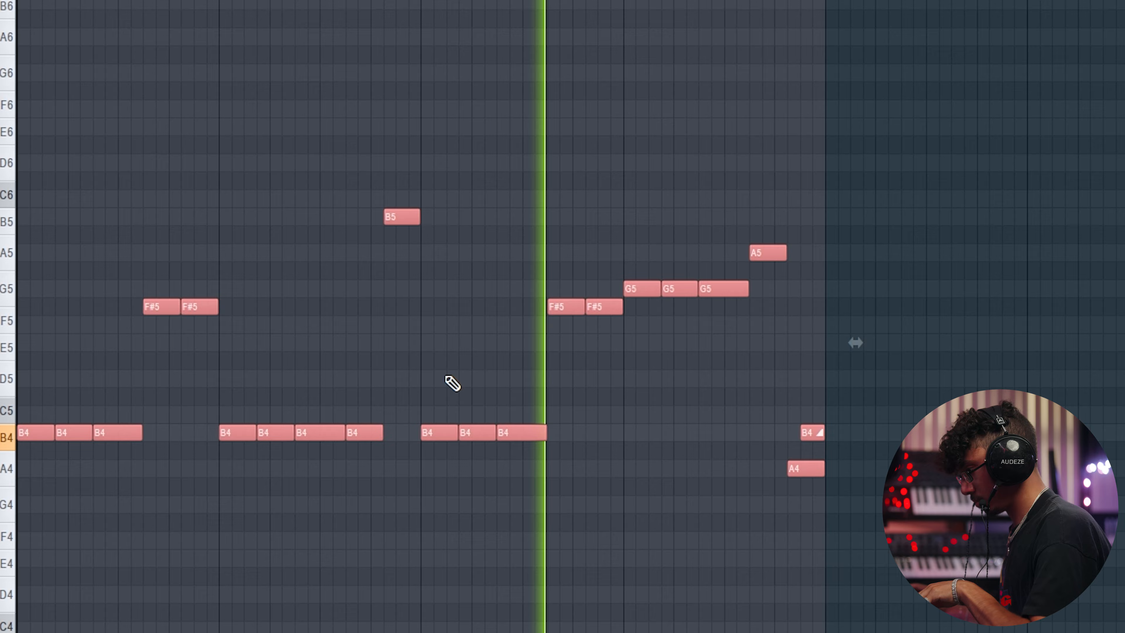
key("ctrl+d")
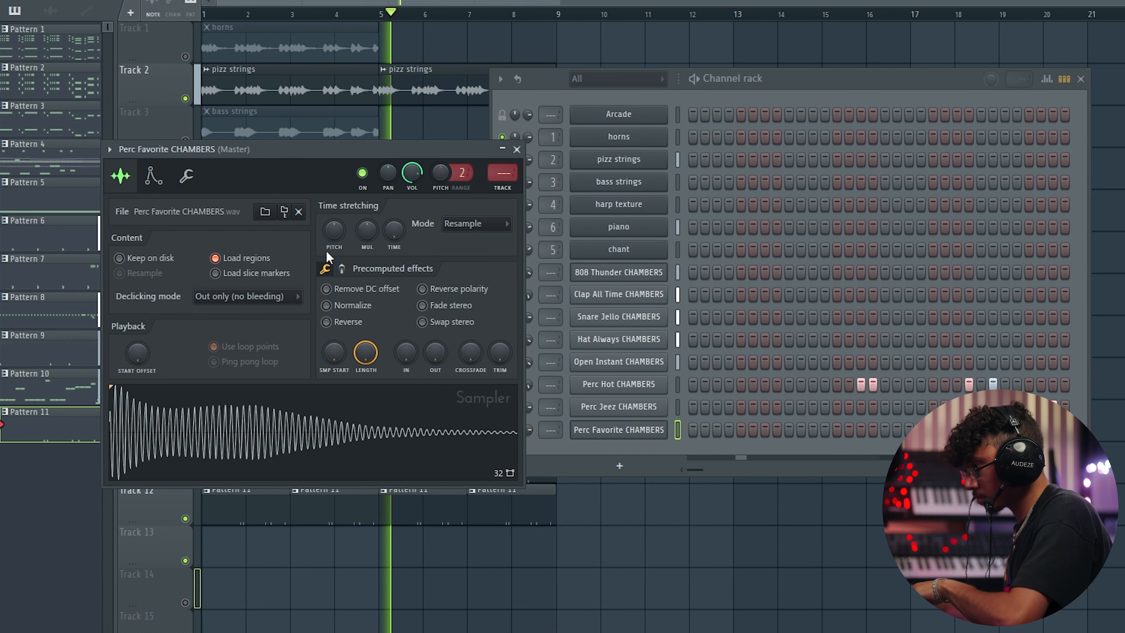
Raise the time-stretching pitch of the Perc Favorite CHAMBERS sample, stop playback and close the sample's settings
scroll(330, 235, "up", 4)
key("space")
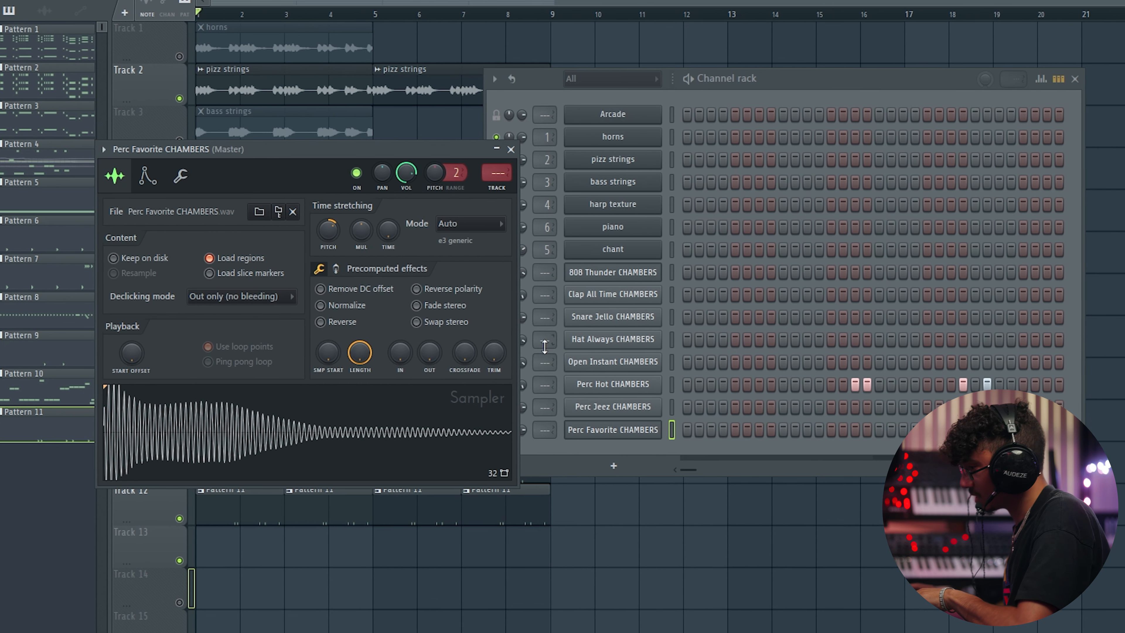
left_click(511, 149)
Restart playback and add two consecutive Perc Favorite hits four steps ahead of the Perc Hot pair
key("space")
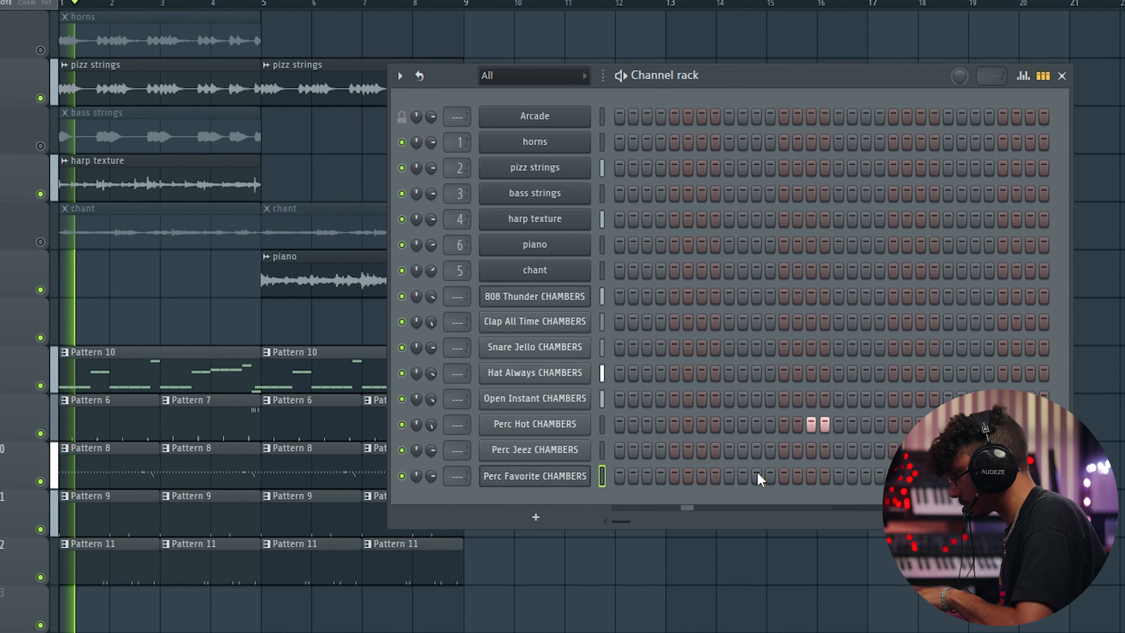
left_click(808, 430)
left_click(819, 429)
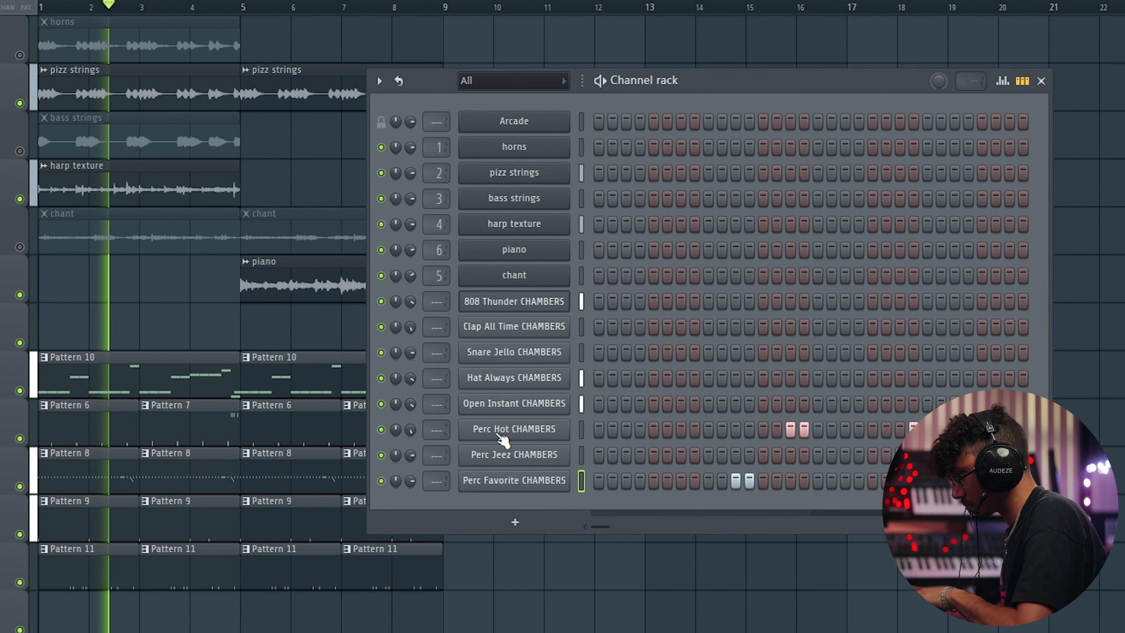
Open the Perc Hot notes in the piano roll, enlarge the control lane and open its choice of note properties
left_click(581, 430)
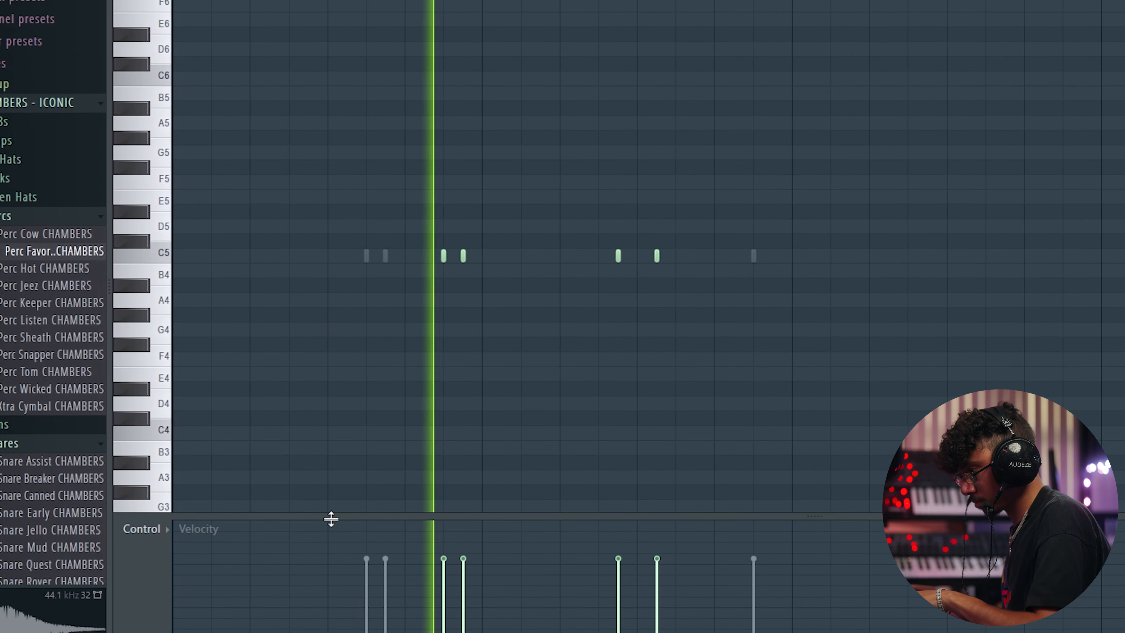
left_click_drag(329, 517, 279, 296)
left_click(138, 309)
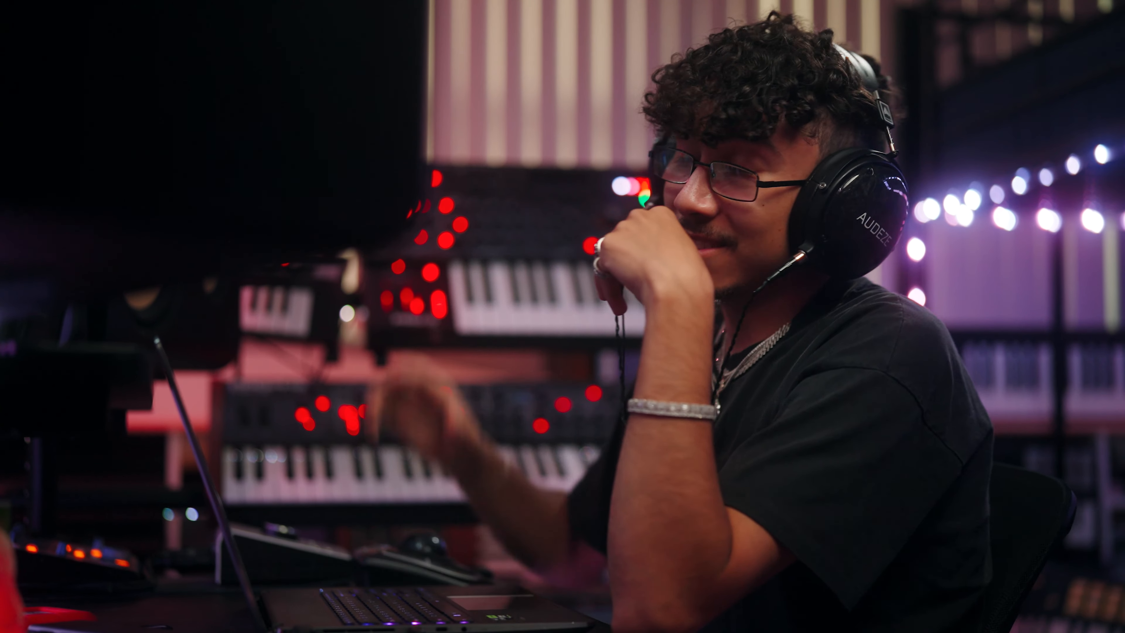